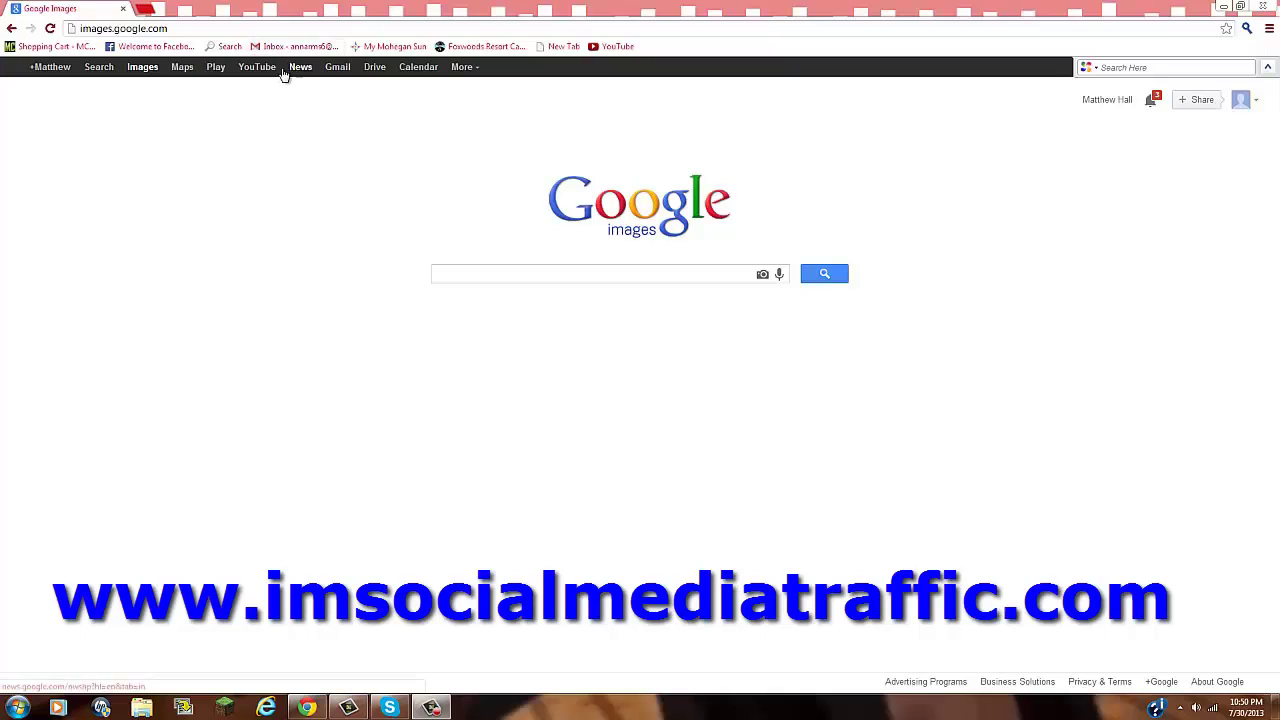
Search Google Images for 'blue'
left_click(494, 276)
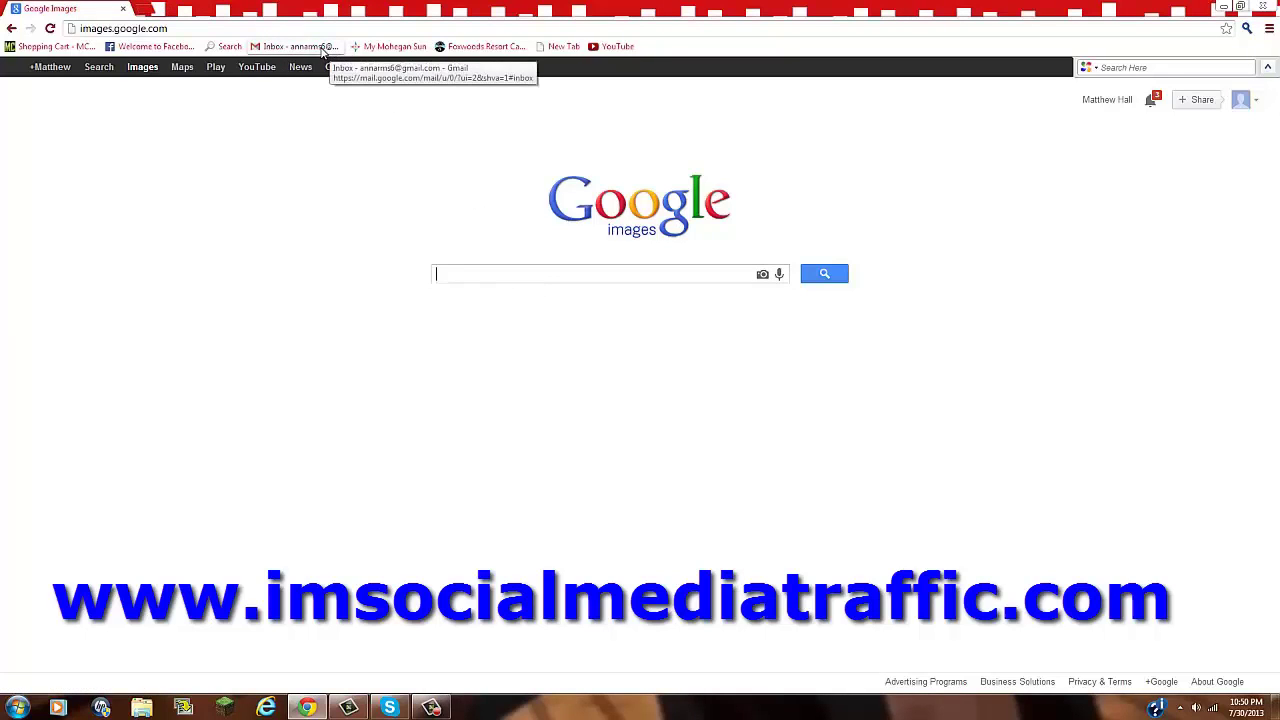
type("blue")
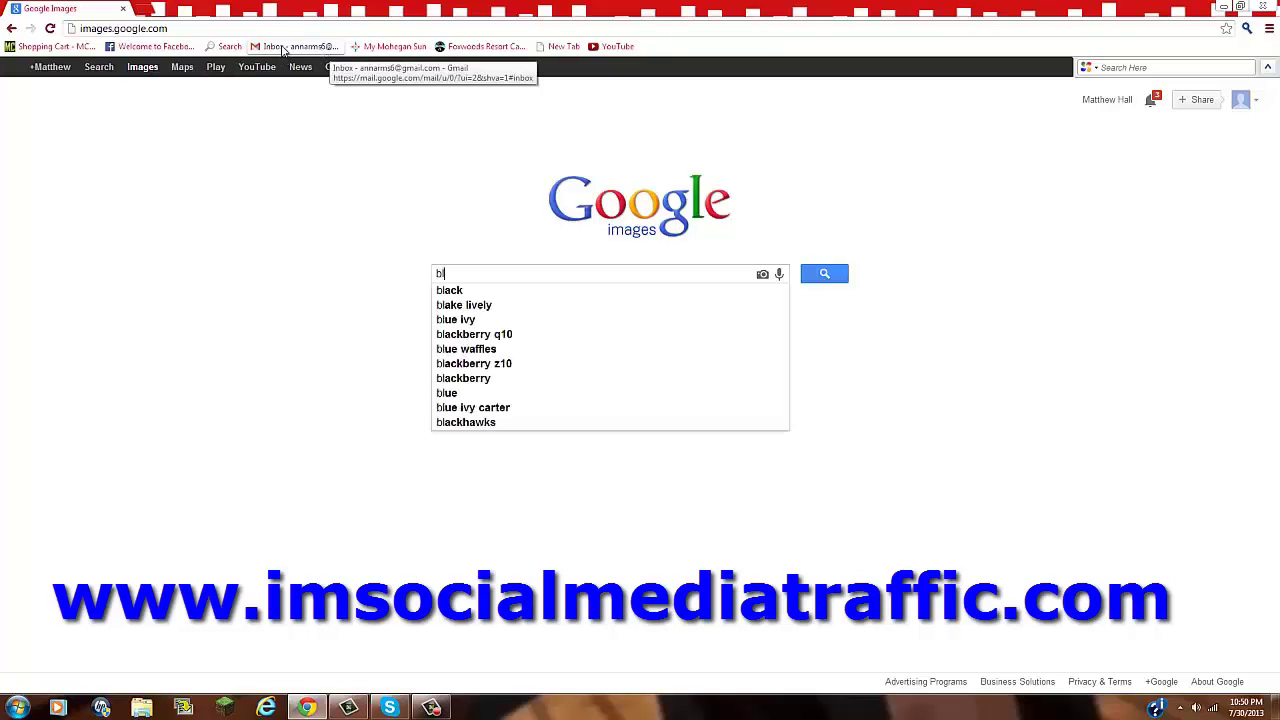
key("Return")
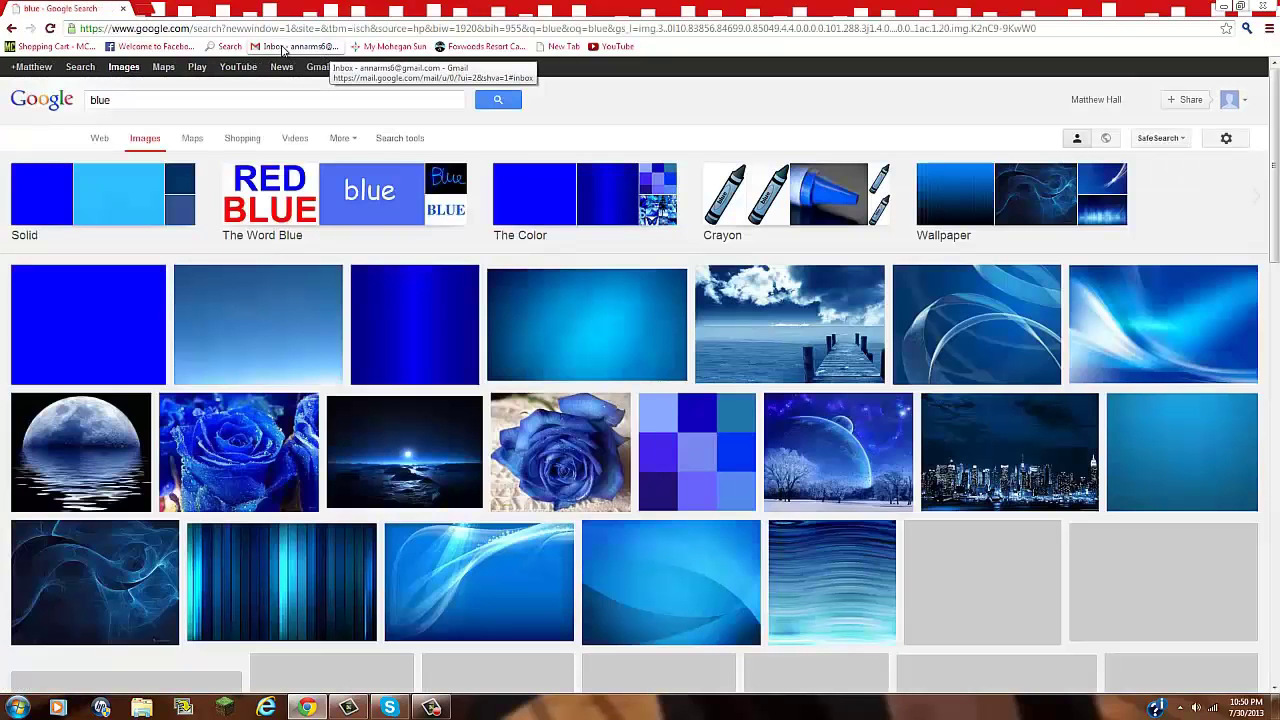
Save the blue gradient image to Downloads as download (3).jpg and select the web address
right_click(597, 332)
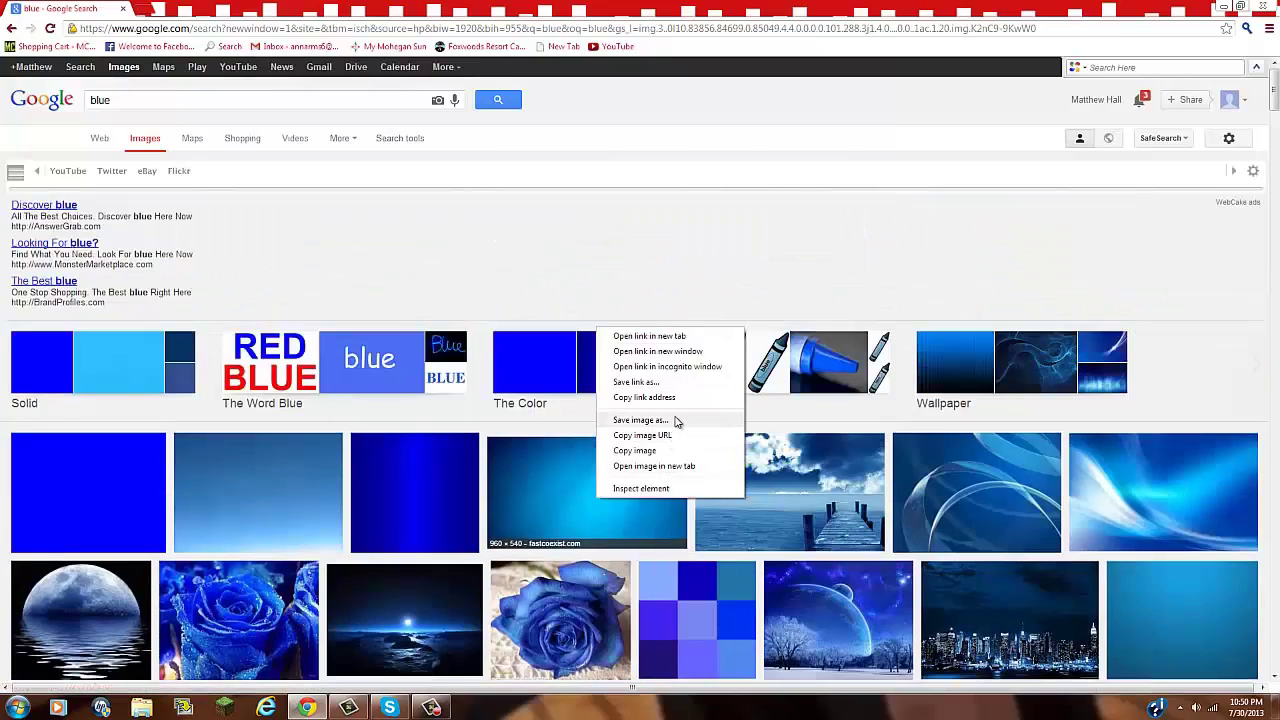
left_click(640, 420)
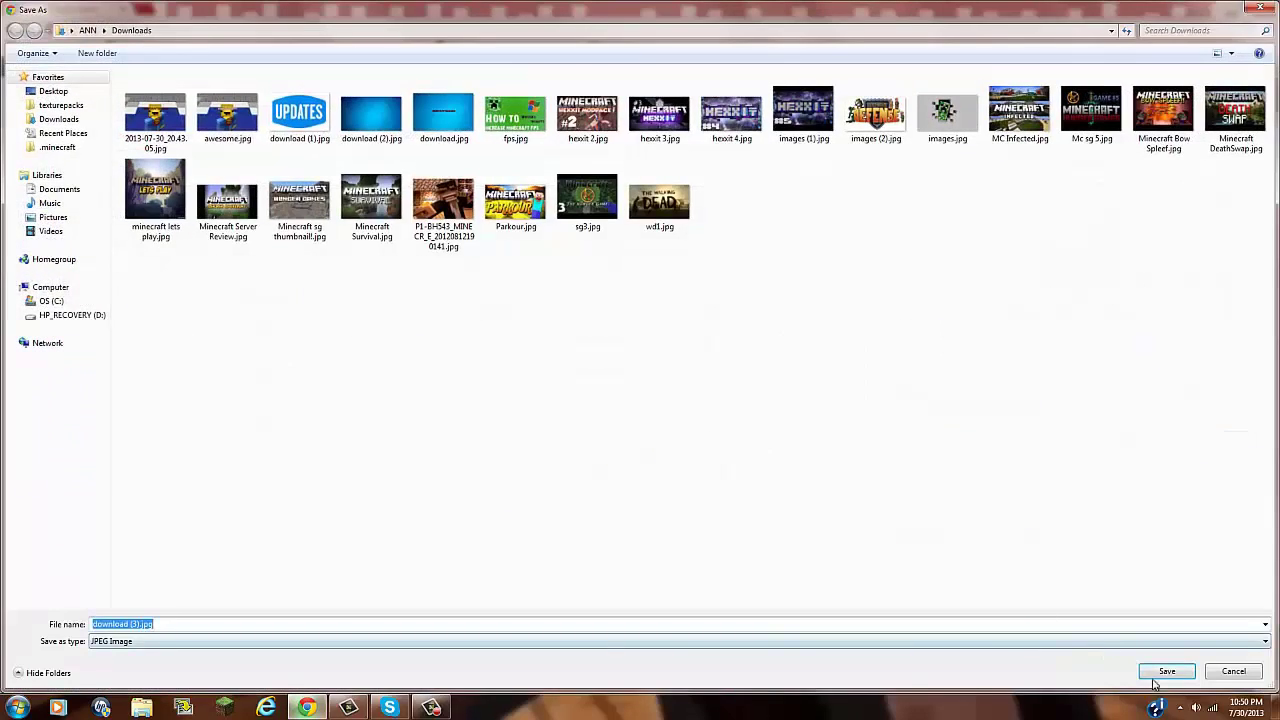
left_click(1167, 672)
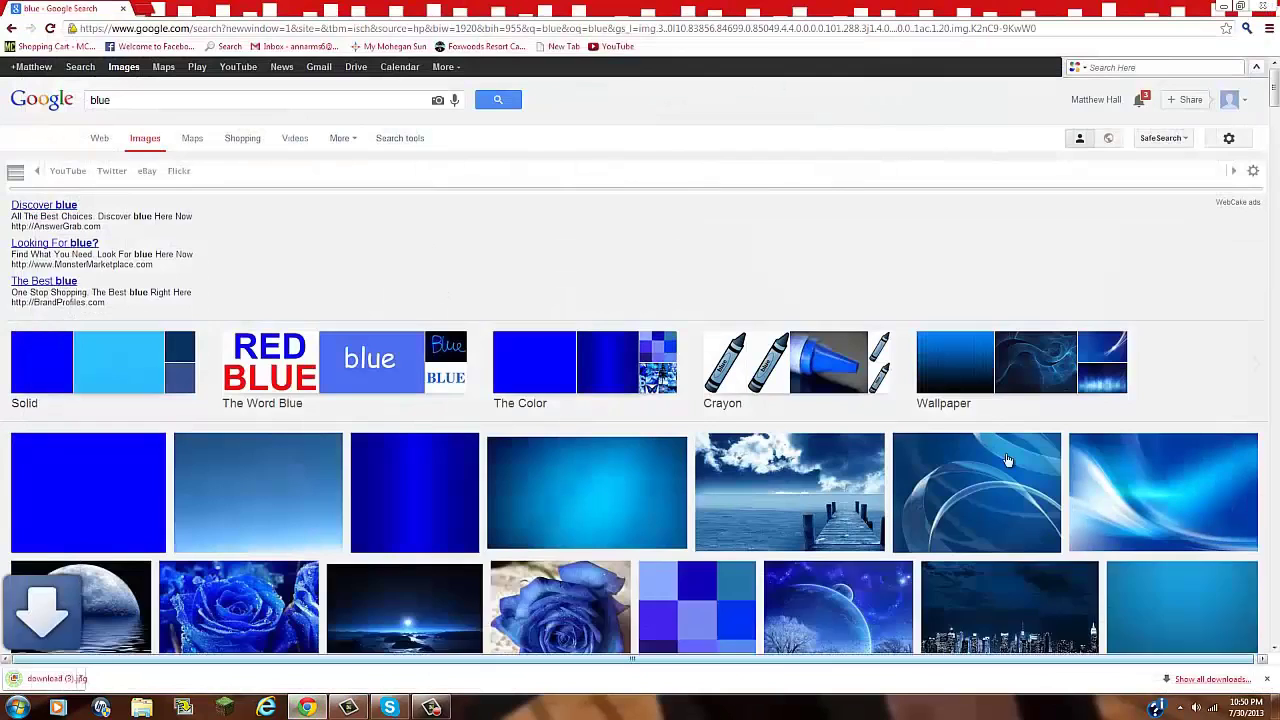
left_click(1268, 679)
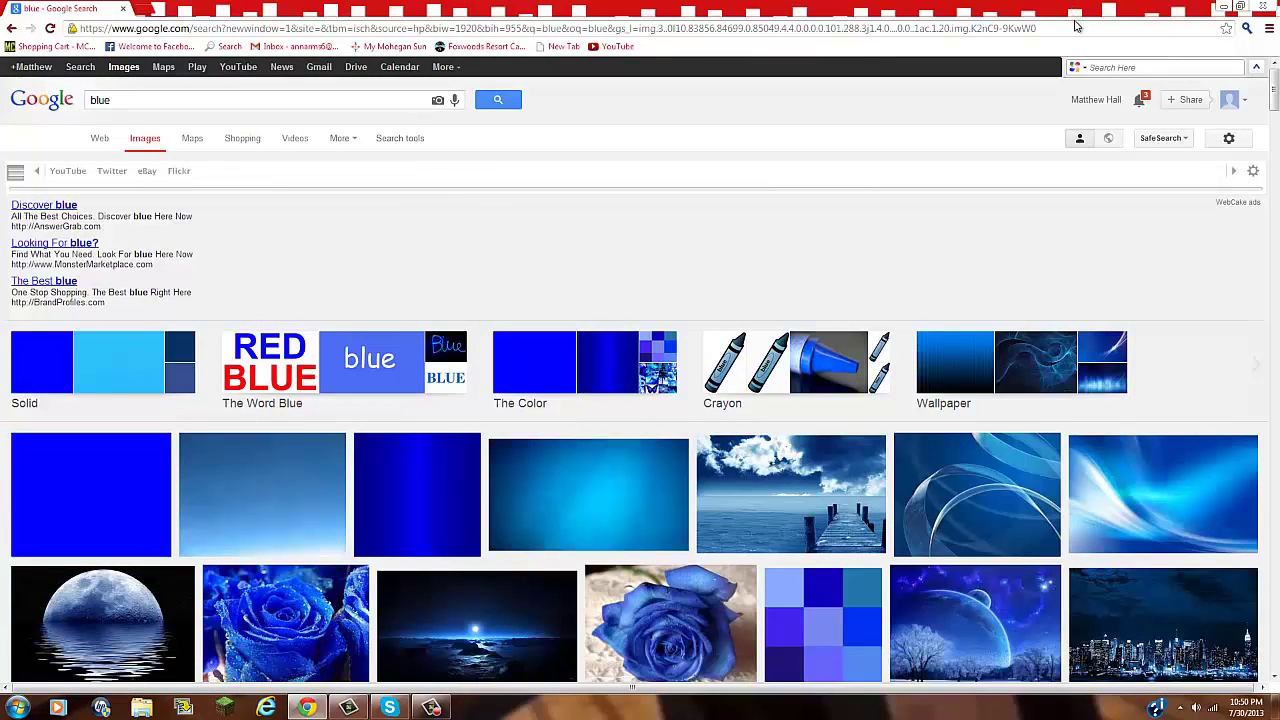
left_click_drag(1078, 28, 62, 5)
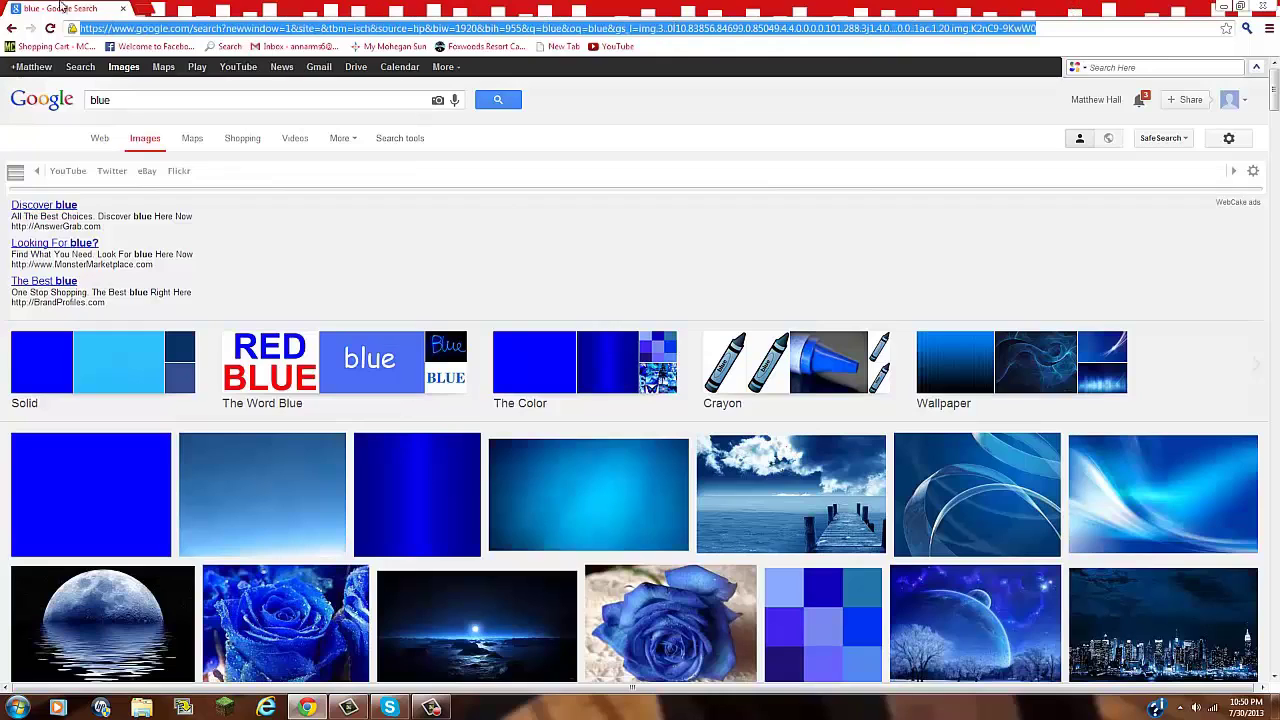
Go to flamingtext.com and browse the All Logos gallery to page 2 and back to page 1
key("BackSpace")
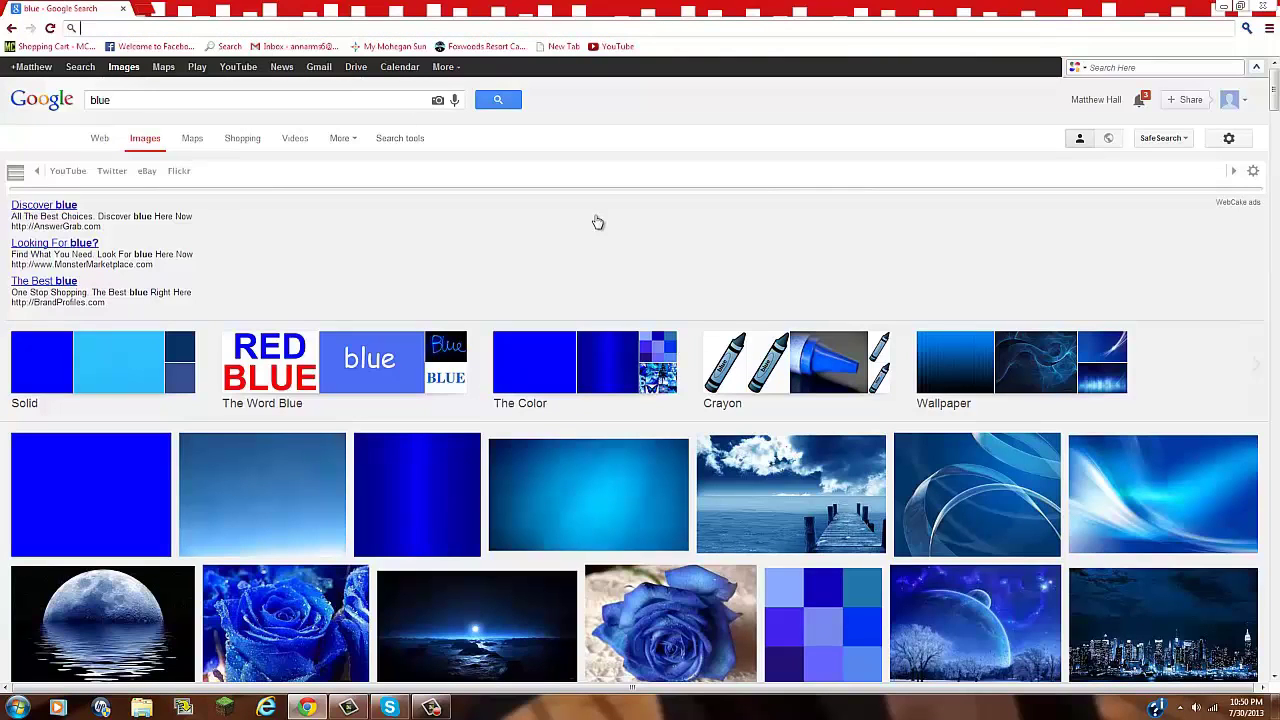
type("flaming")
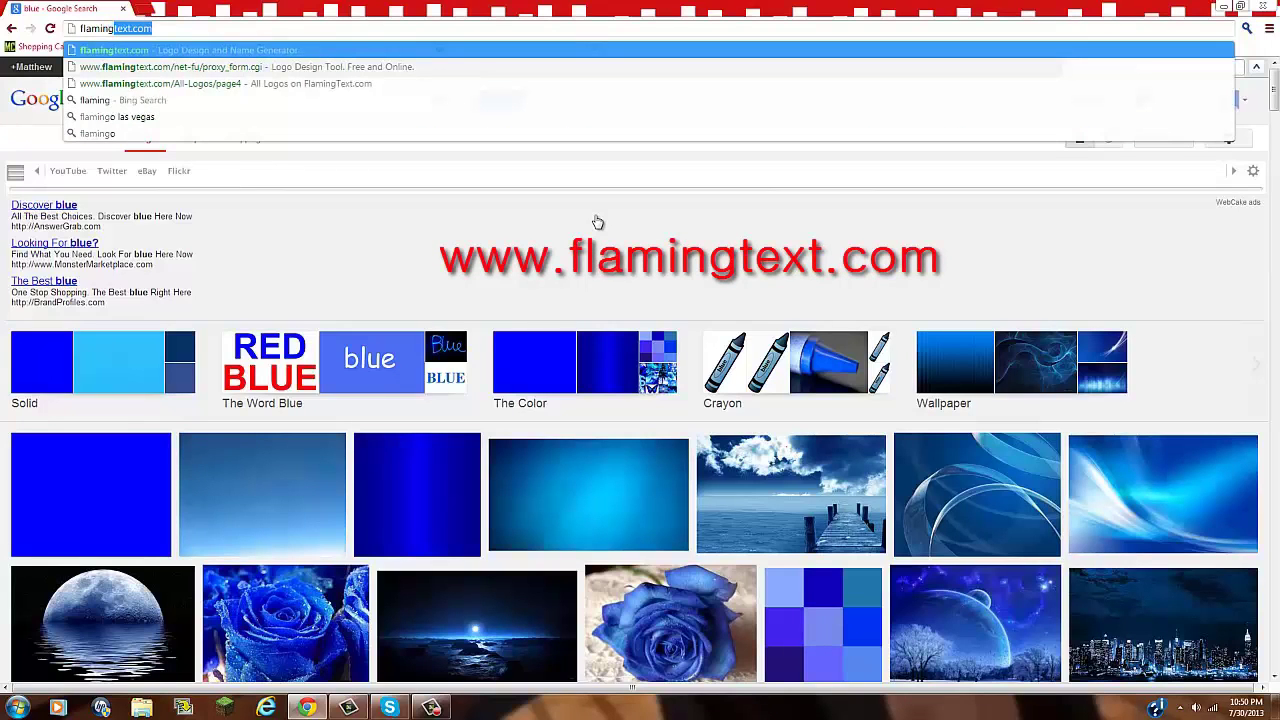
type("text.com")
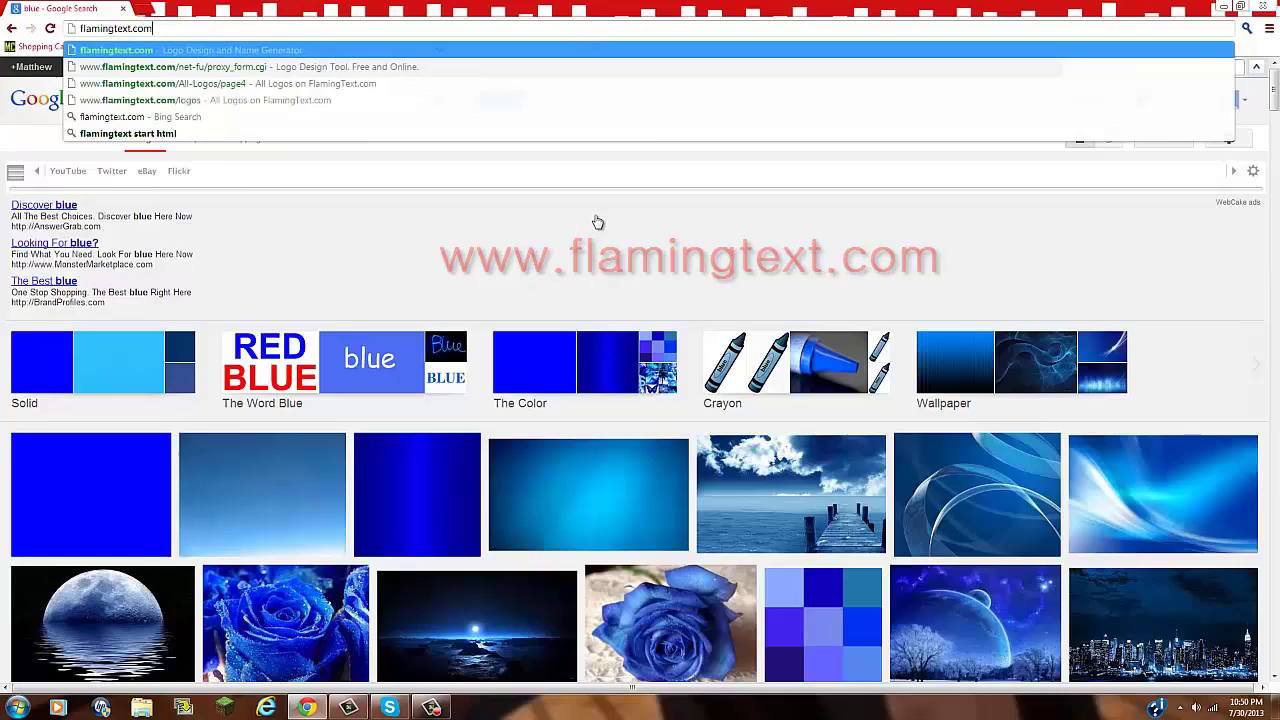
key("Return")
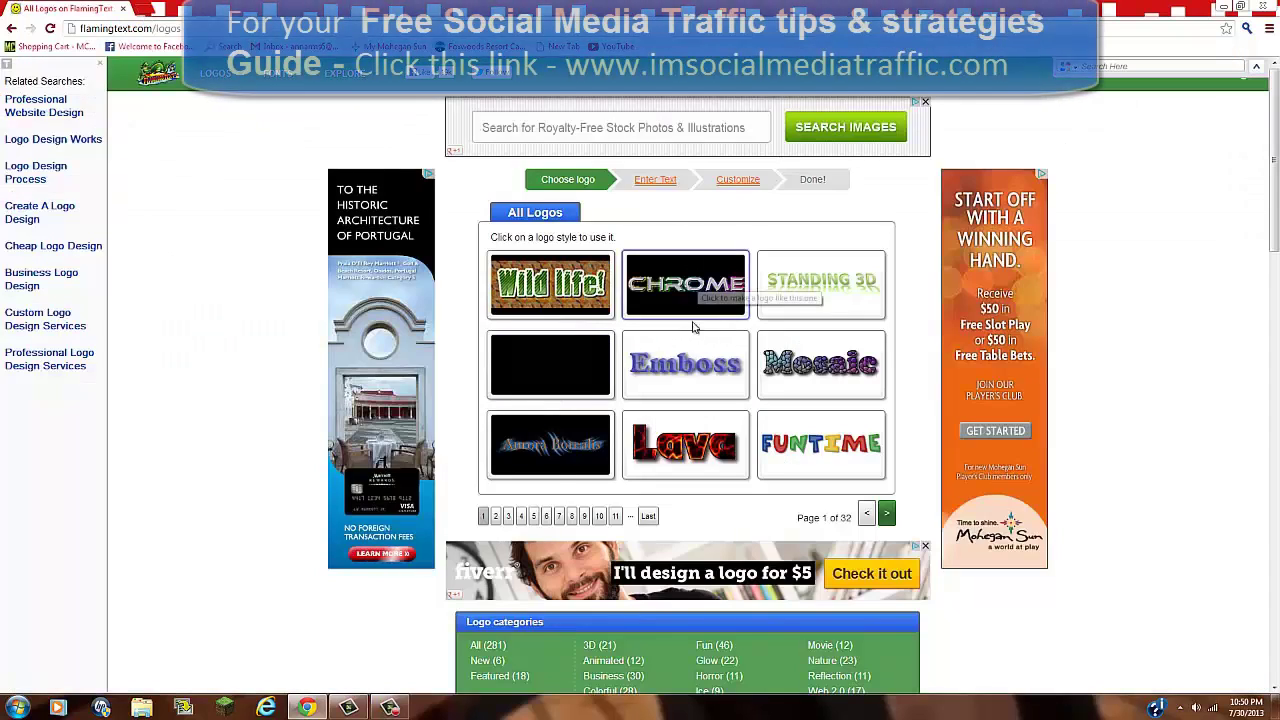
left_click(496, 518)
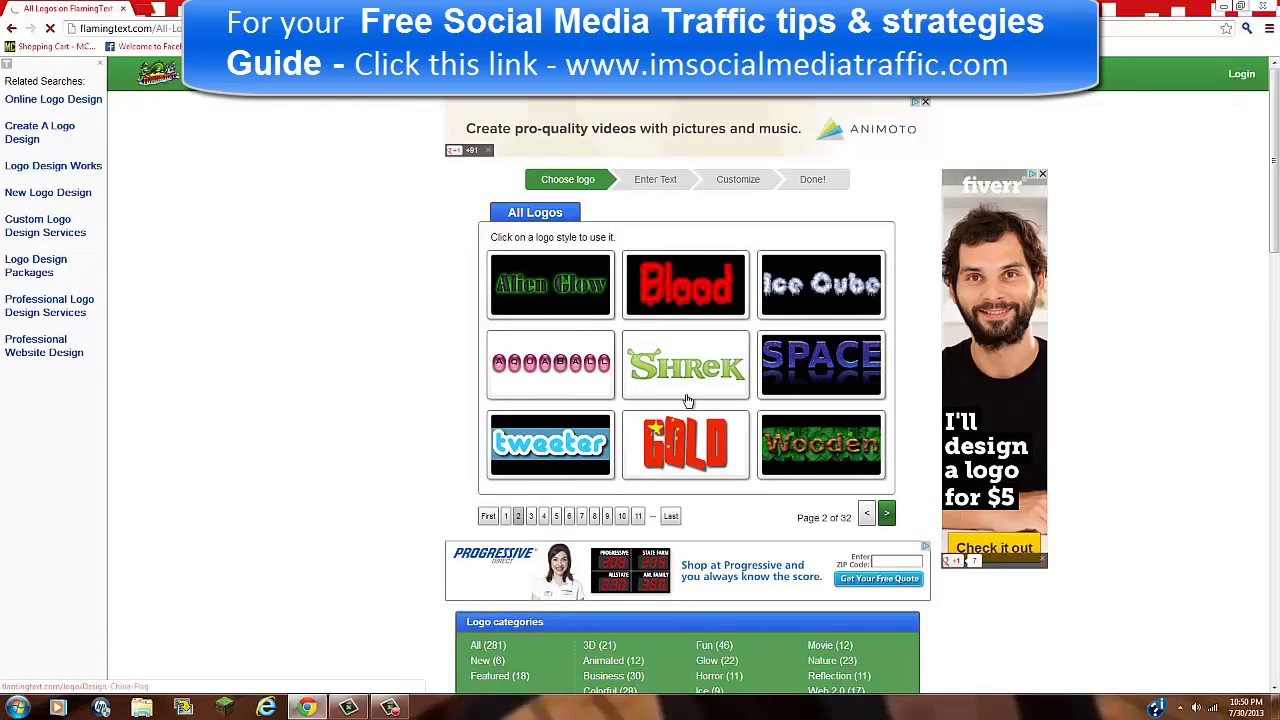
left_click(507, 514)
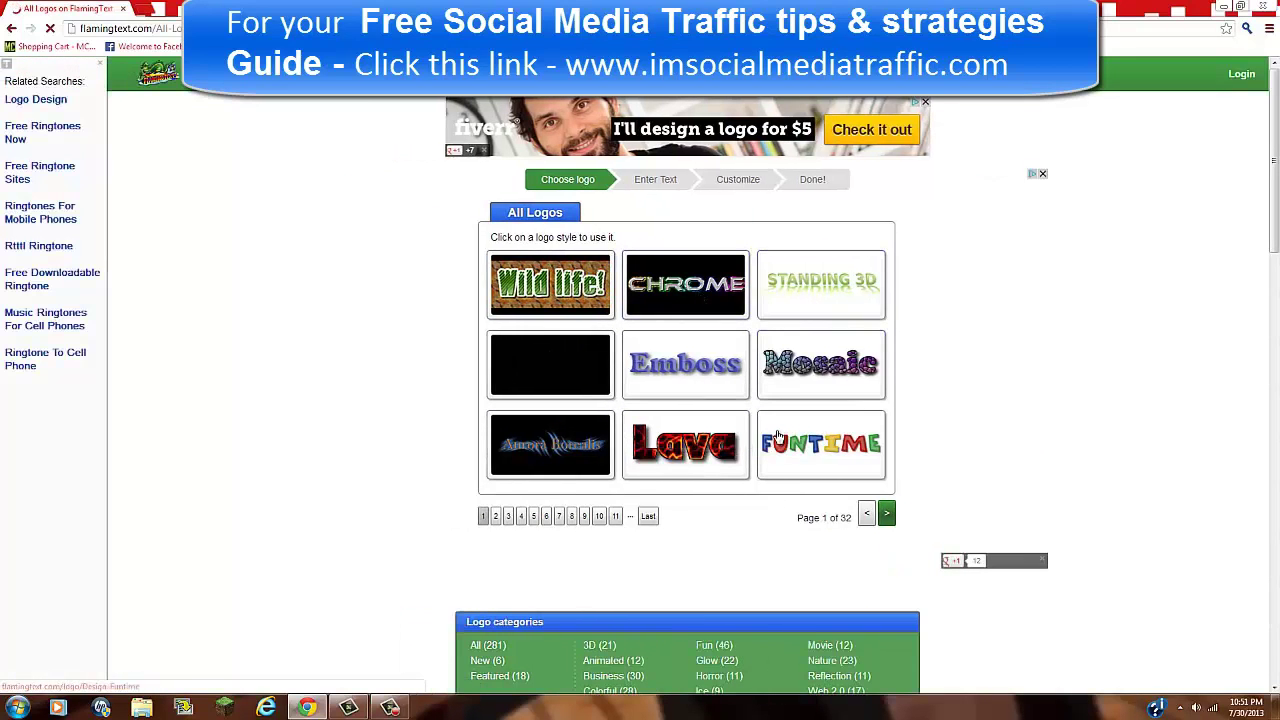
Start a Standing 3D logo reading 'iMinecraftBossHD' at font size 99 in the Rounded ACTION MAN font
left_click(828, 284)
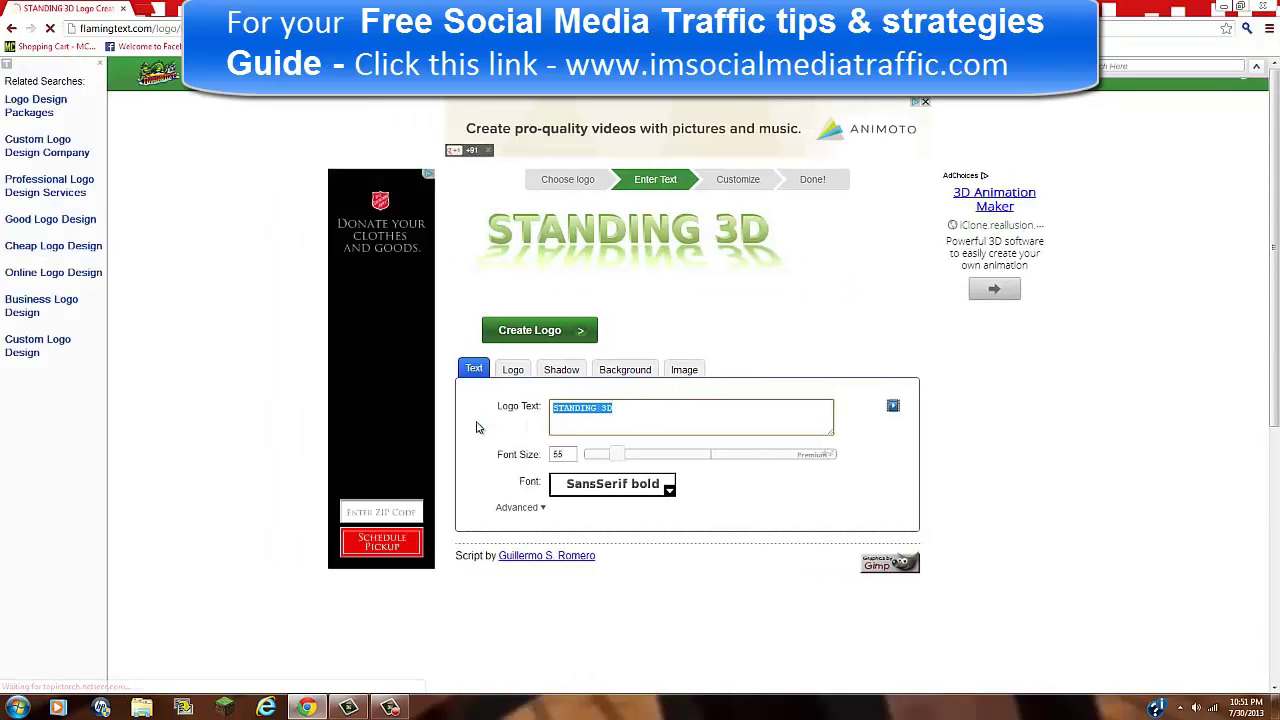
key("BackSpace")
type("i")
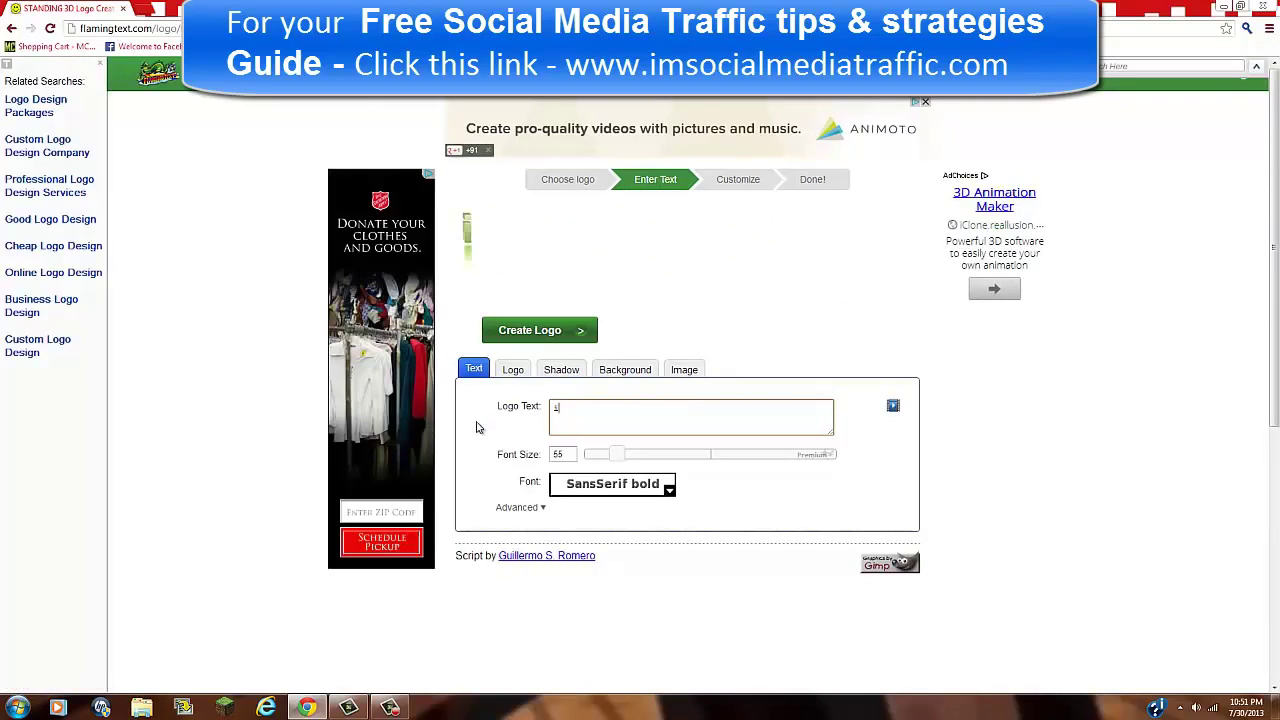
type("MinecraftB")
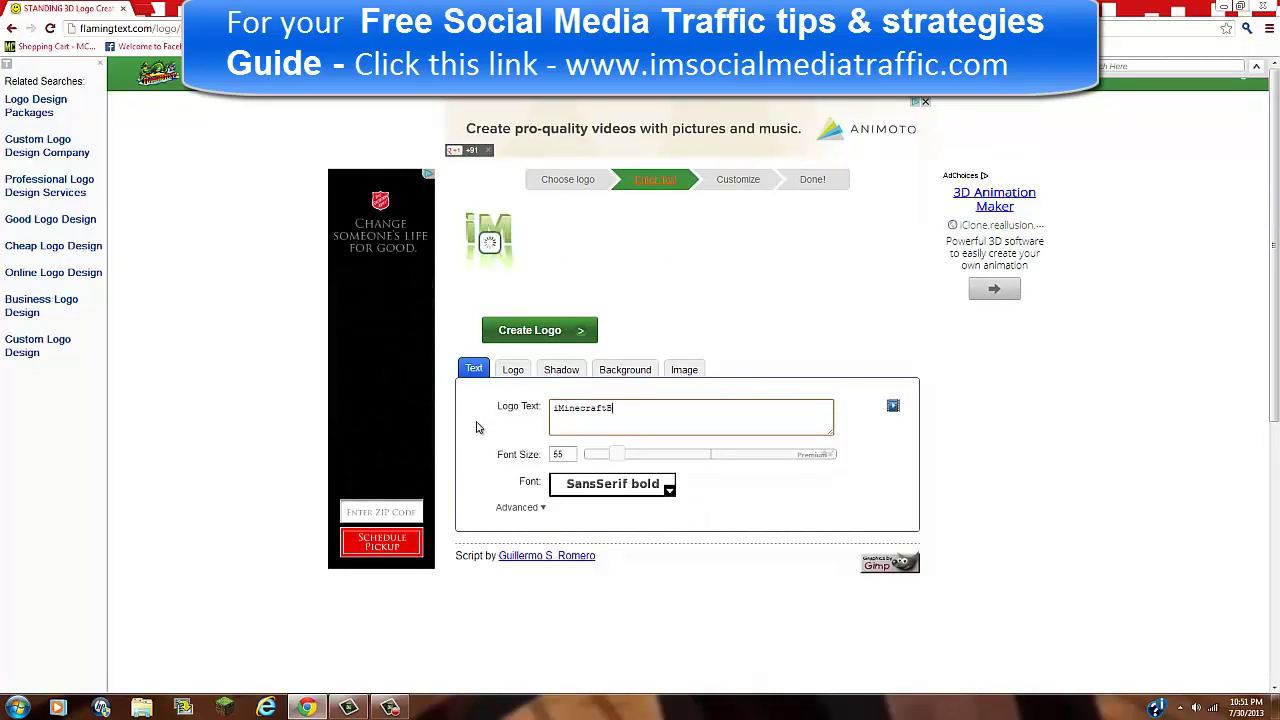
type("ossHD")
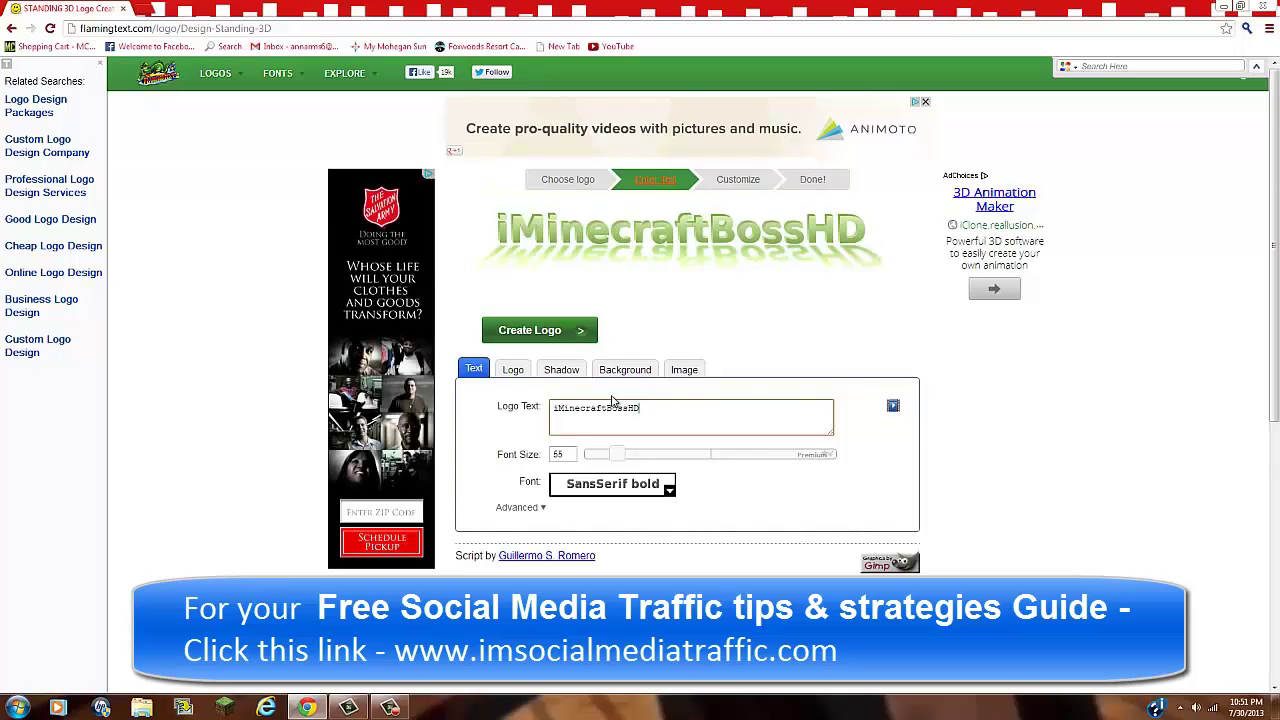
left_click(575, 453)
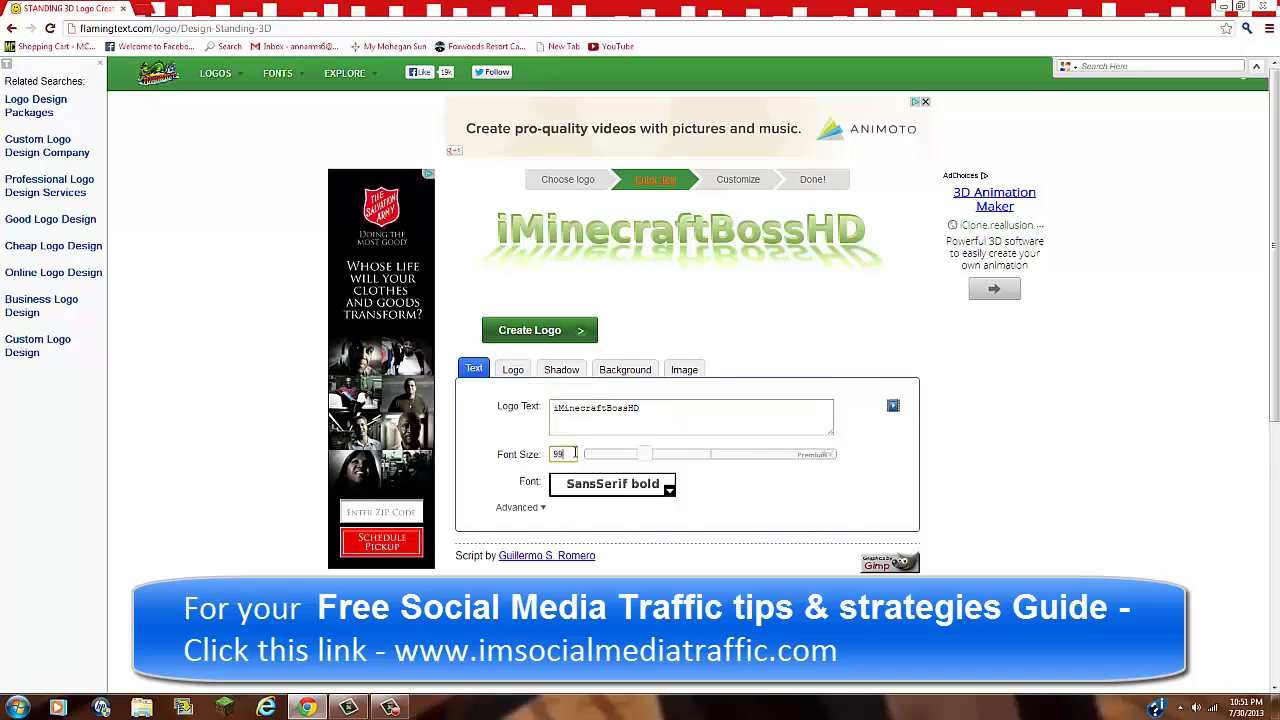
left_click(637, 488)
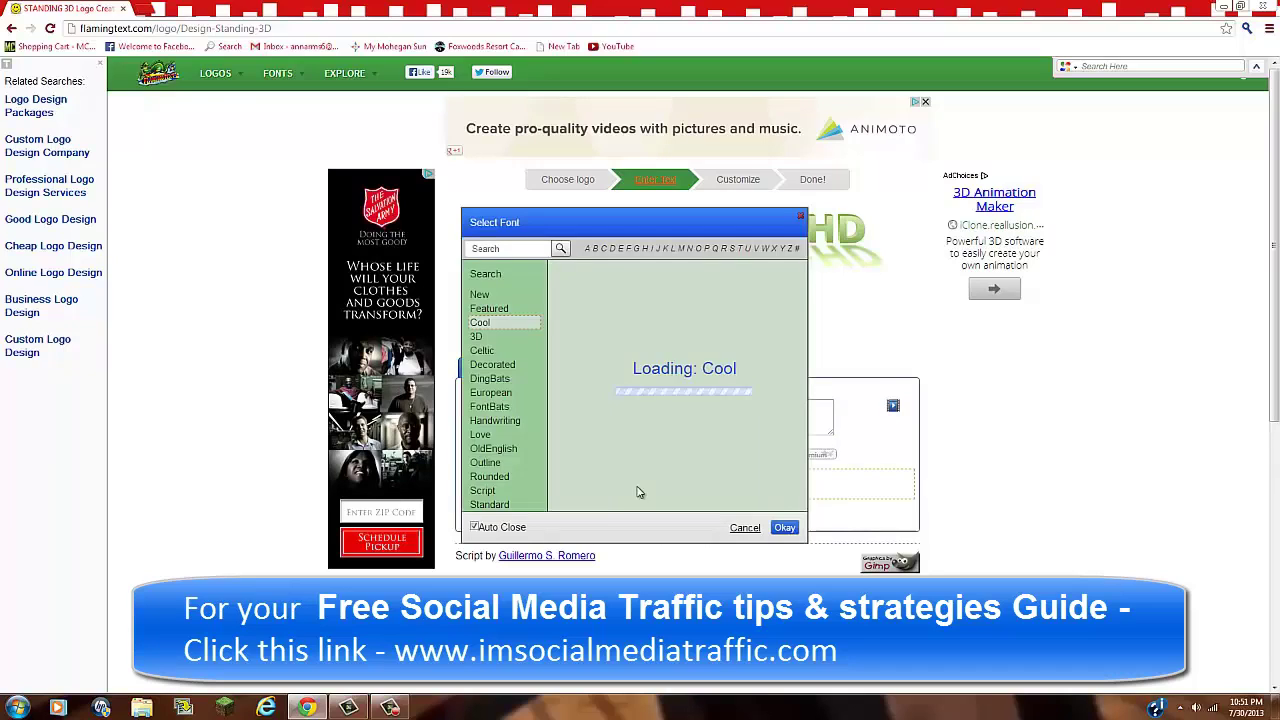
left_click(502, 478)
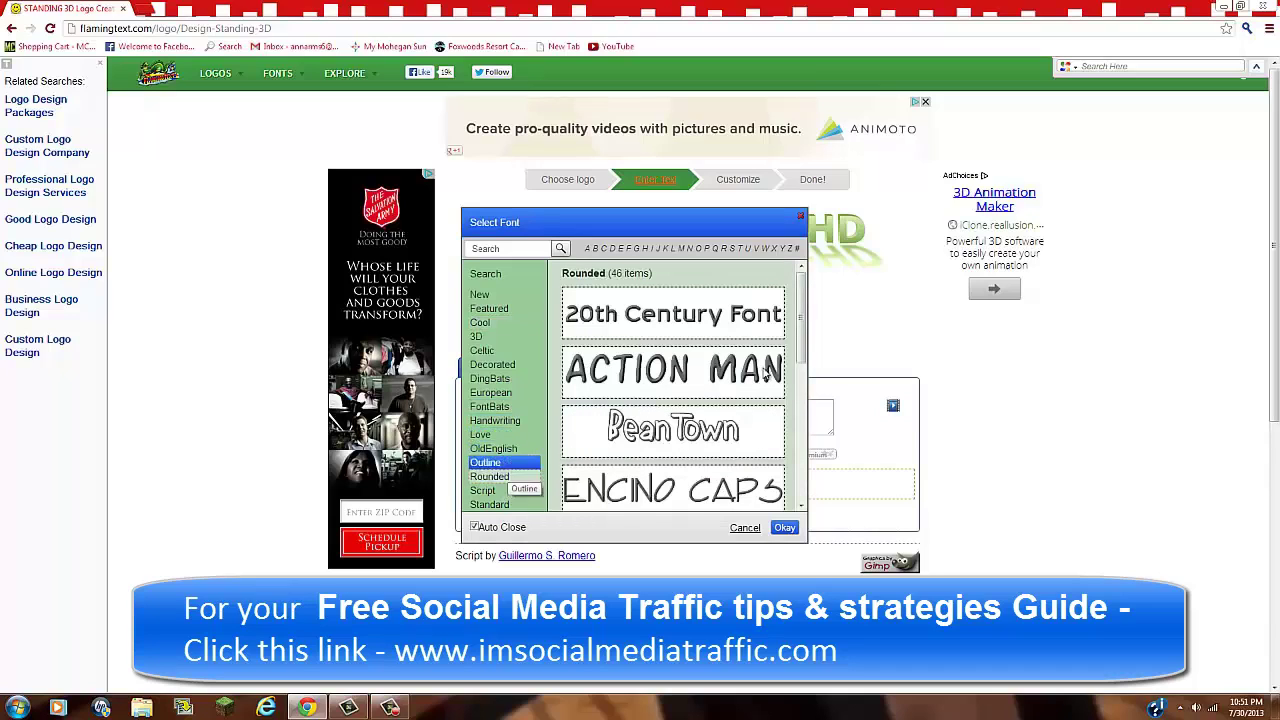
left_click(755, 368)
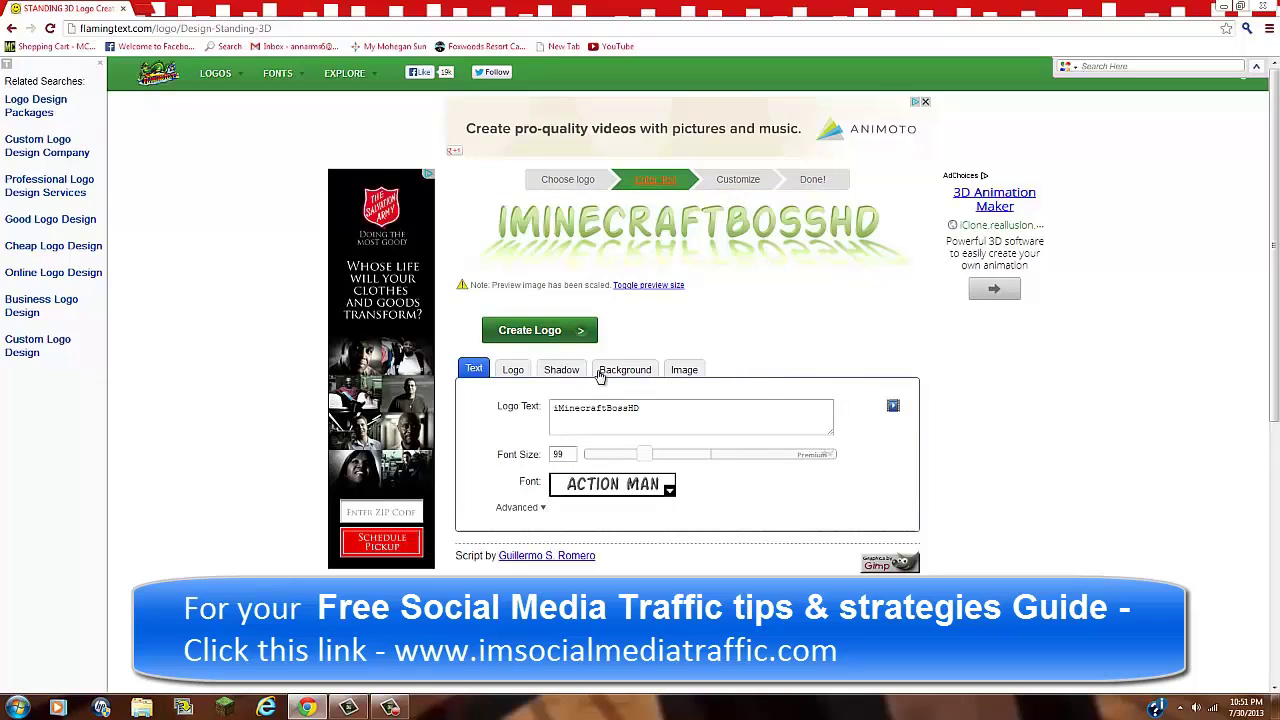
Set both the logo's top and bottom colours to peach
left_click(511, 370)
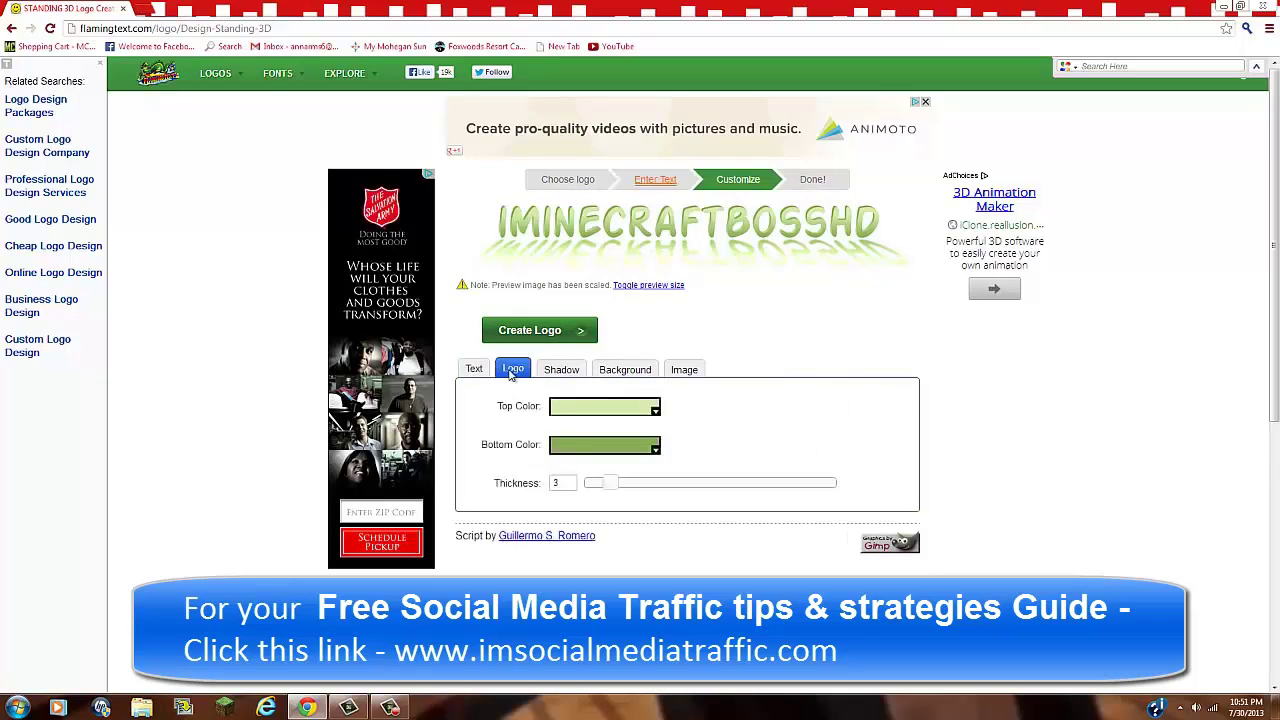
left_click(645, 410)
left_click(650, 434)
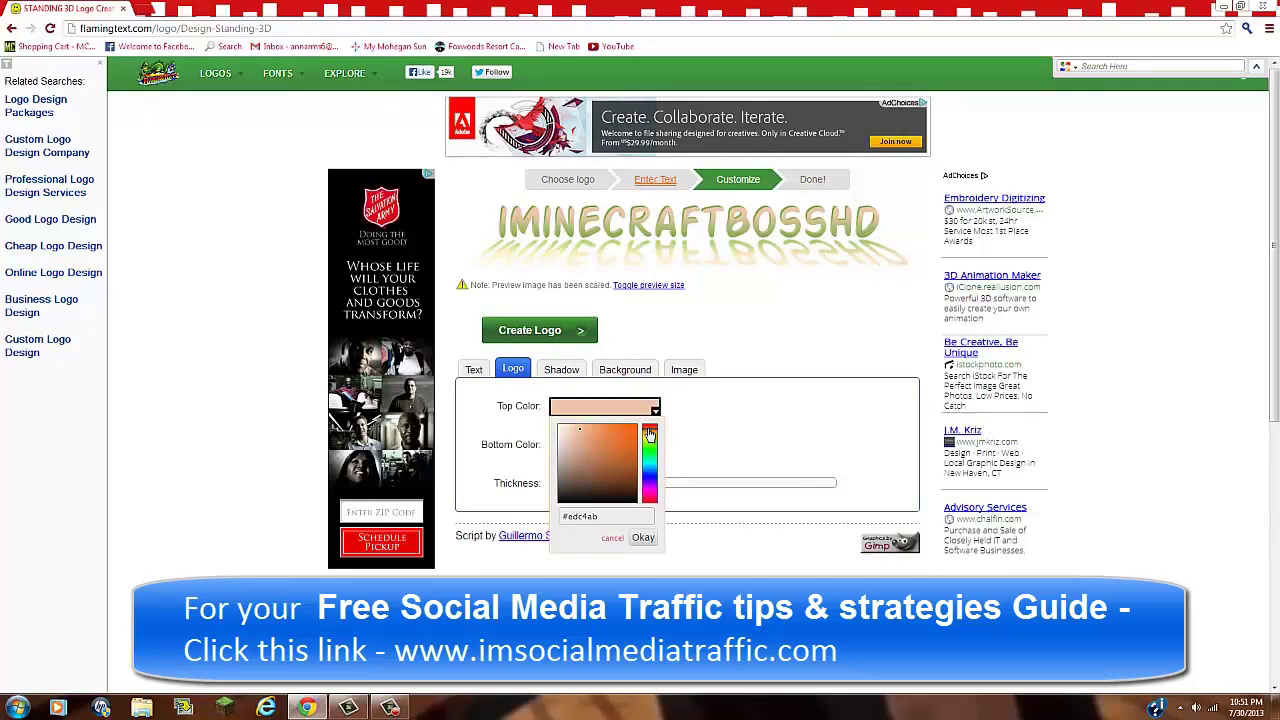
left_click(651, 539)
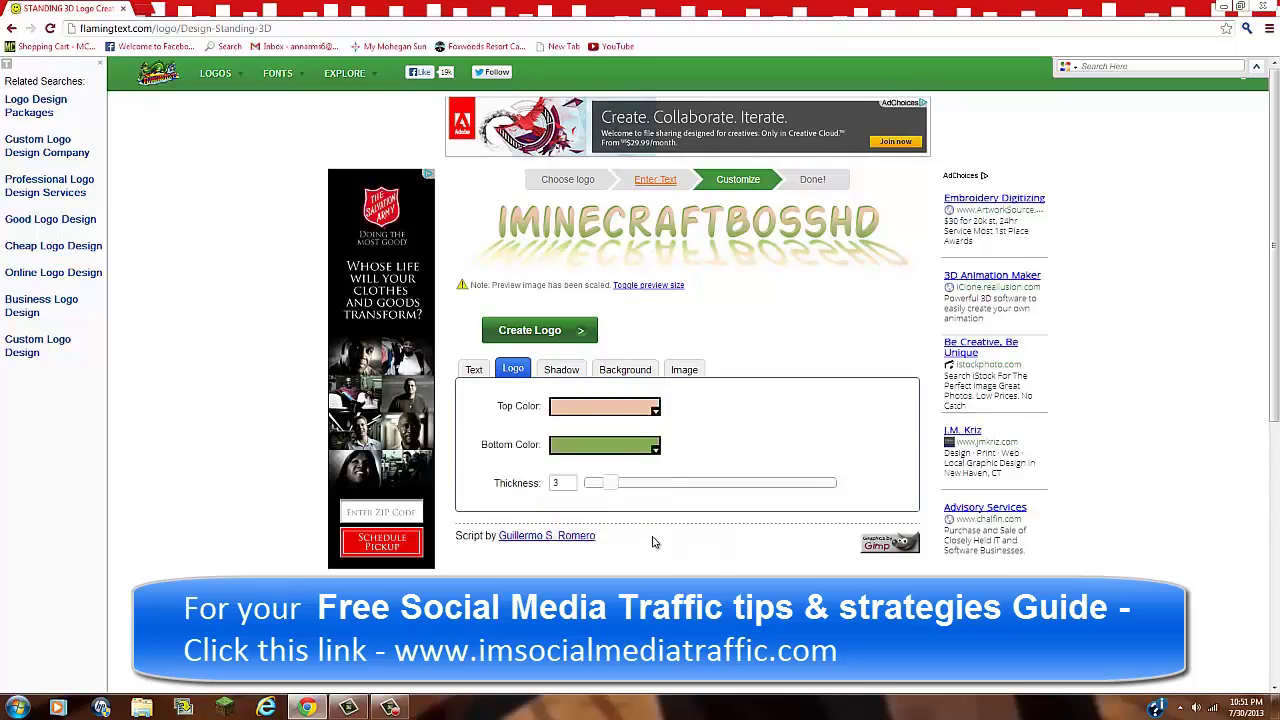
left_click(641, 451)
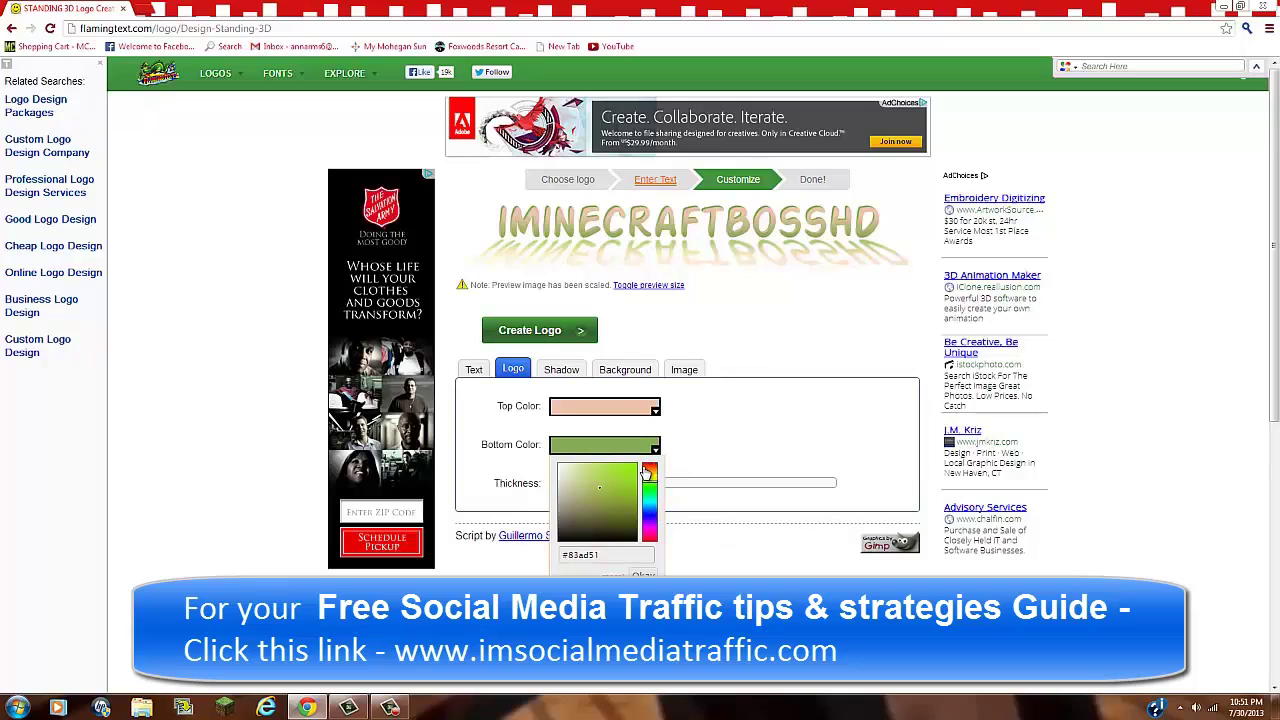
left_click(648, 472)
Make the logo background transparent and keep PNG as the file format
left_click(641, 370)
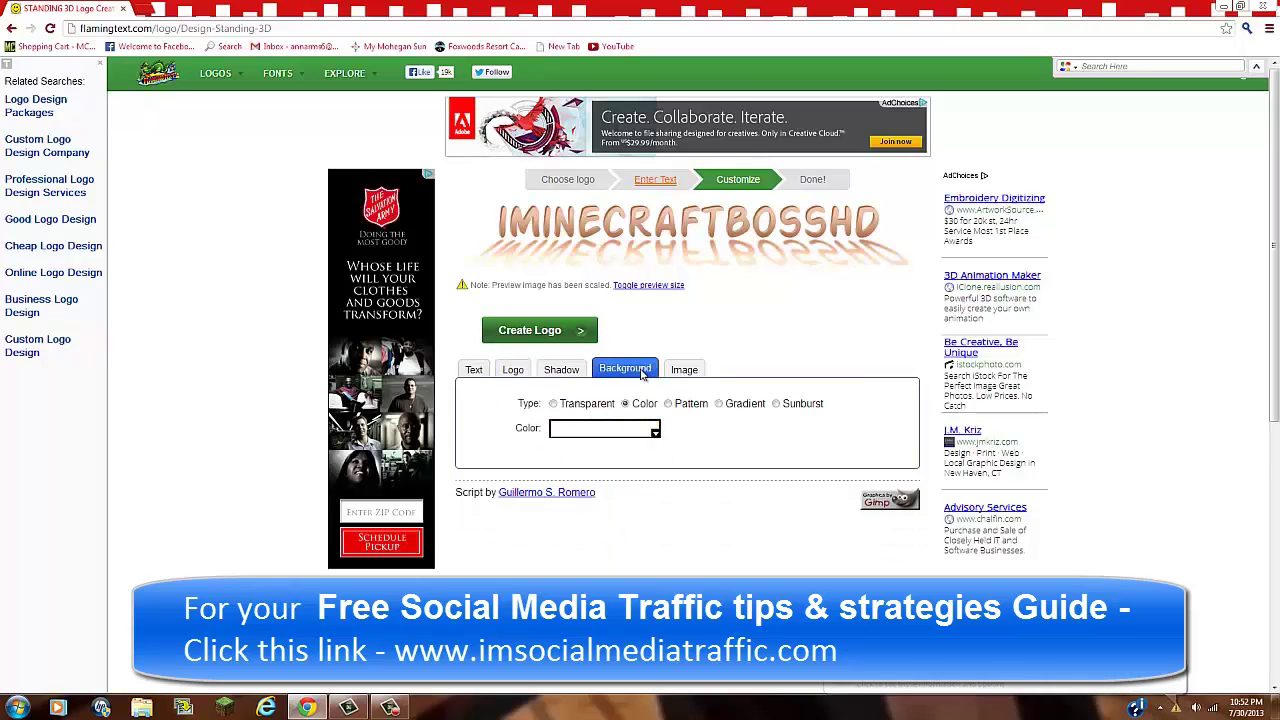
left_click(567, 407)
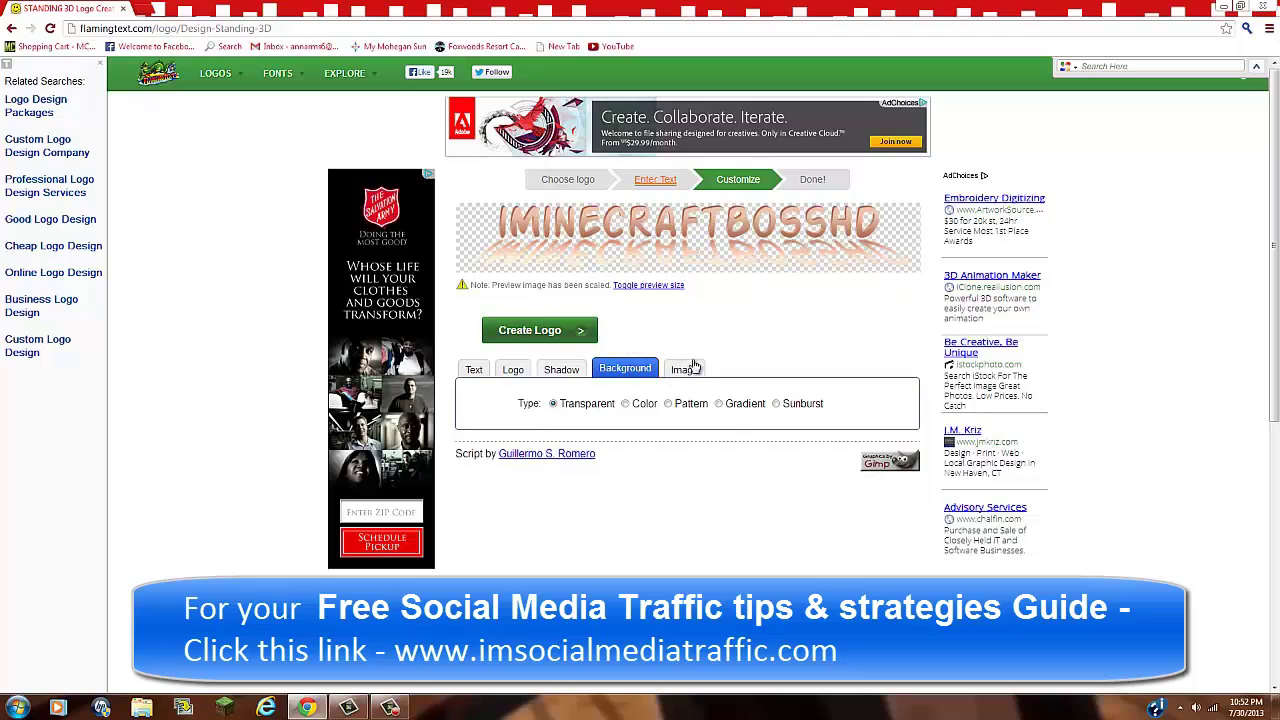
left_click(692, 366)
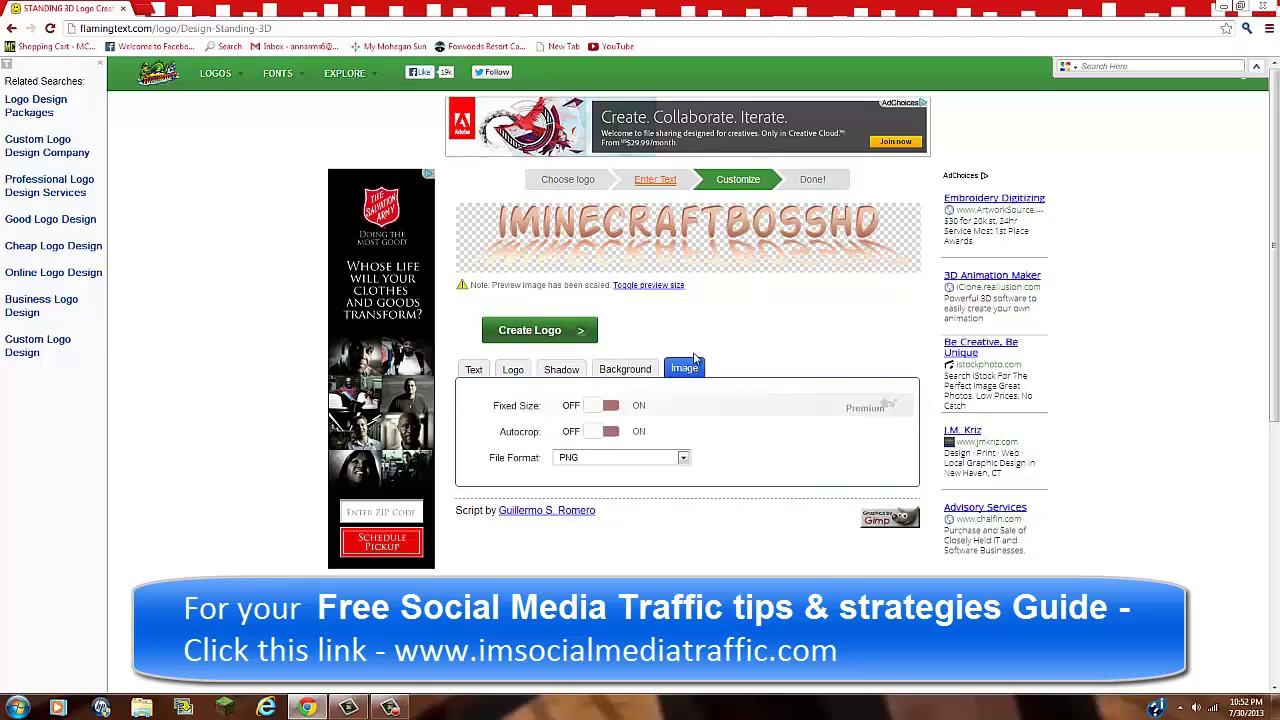
left_click(684, 458)
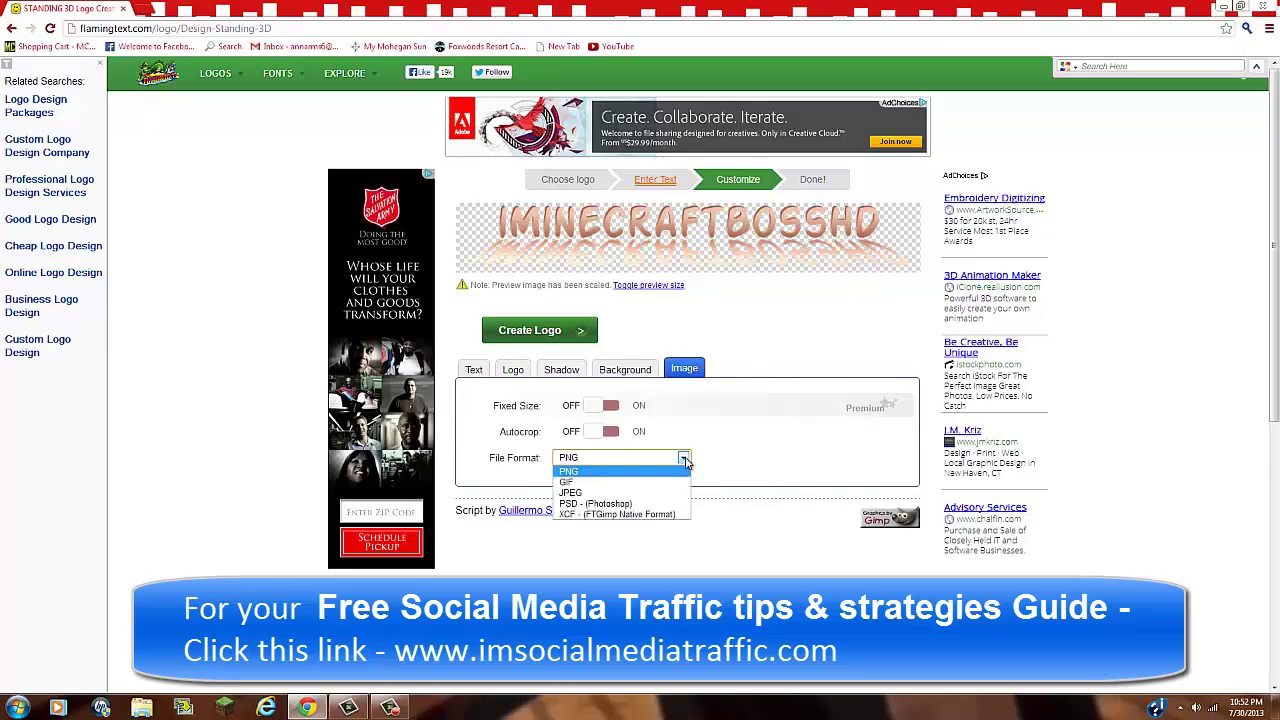
left_click(684, 460)
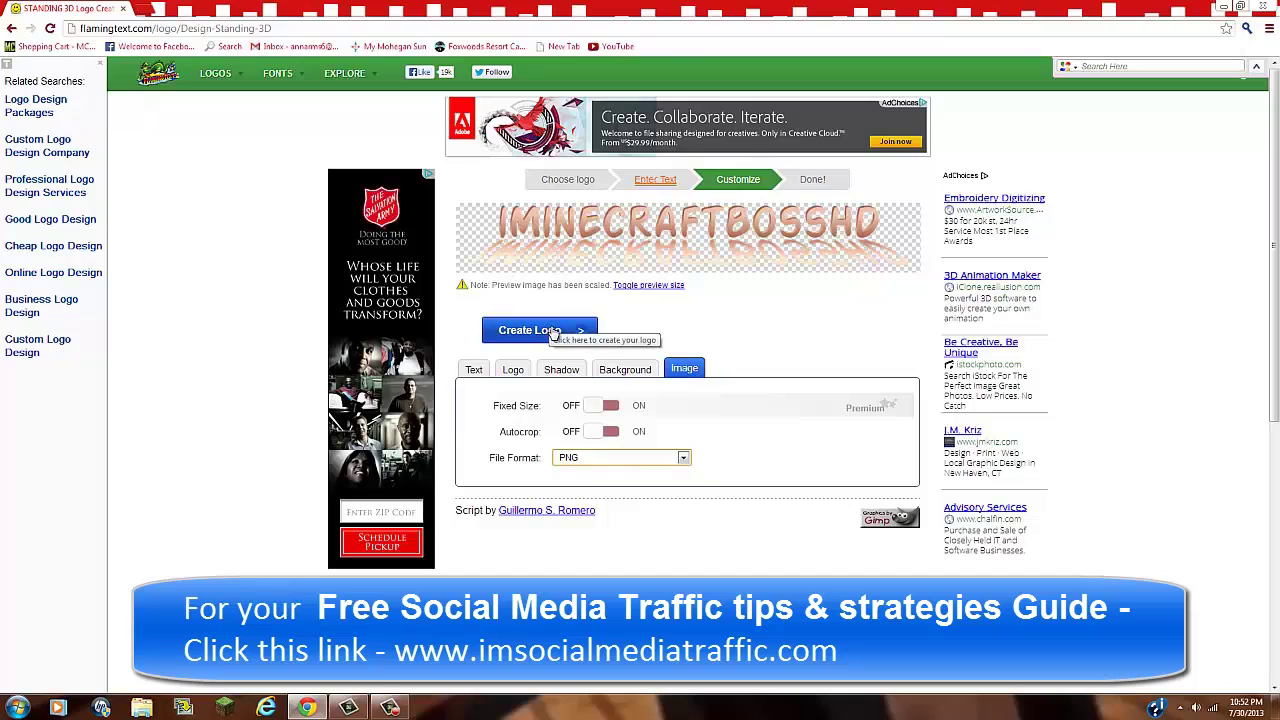
Generate the logo for personal use and download it as a PNG
left_click(620, 368)
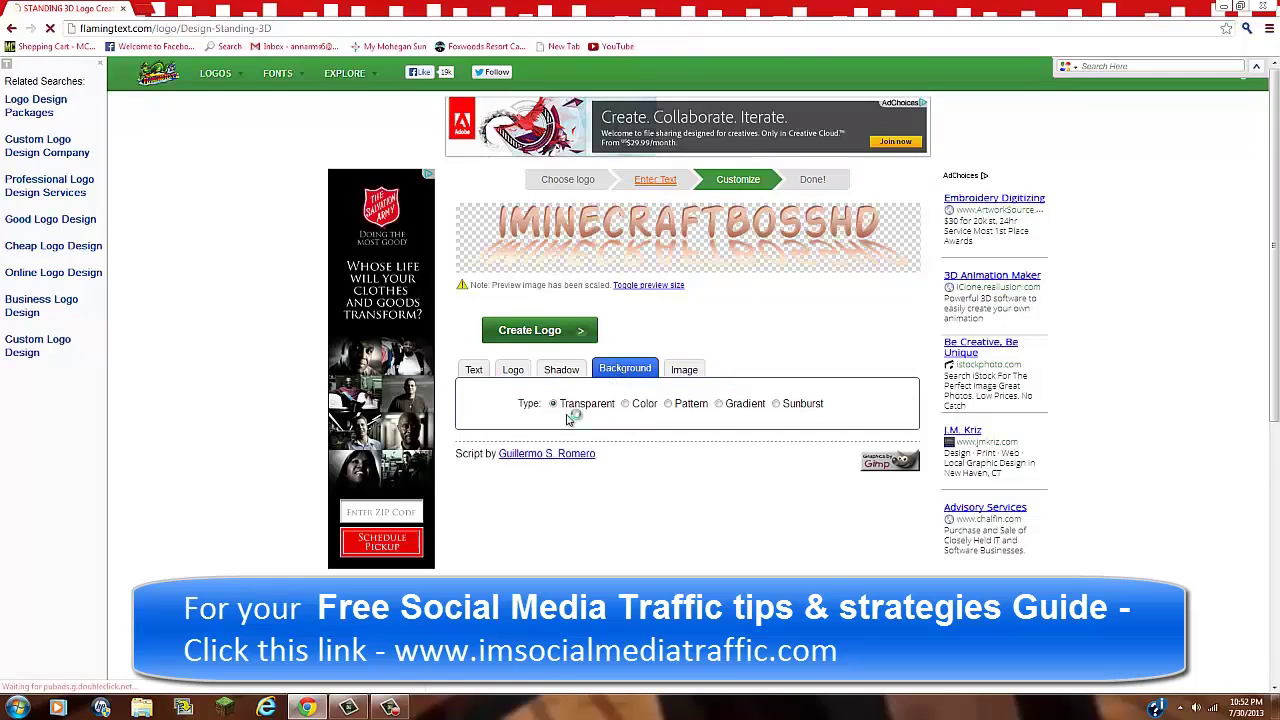
left_click(545, 334)
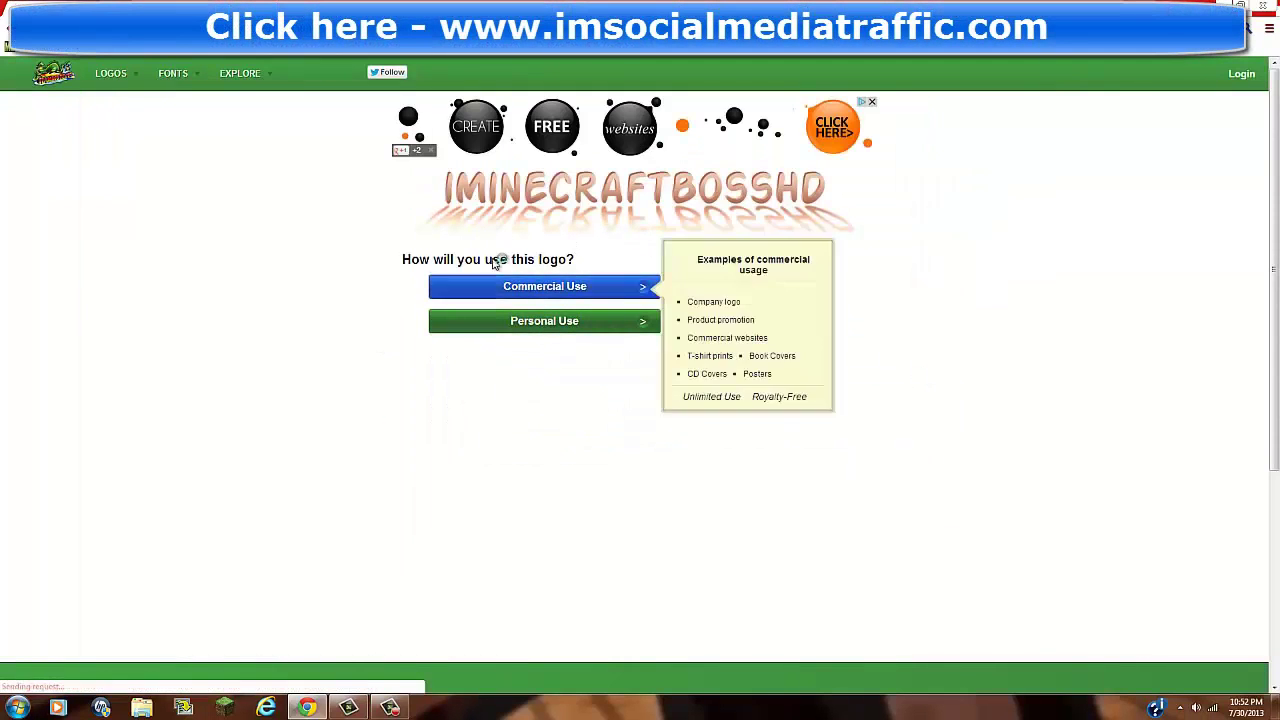
left_click(570, 321)
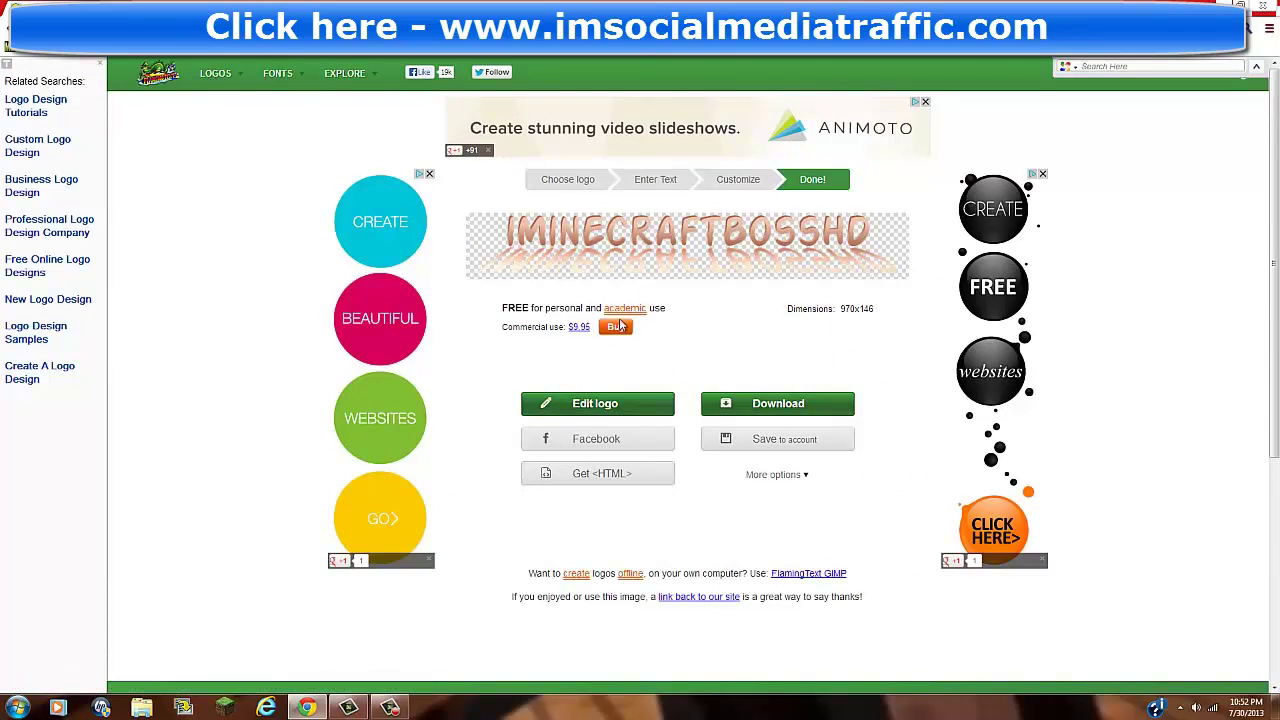
mouse_move(619, 327)
left_click(833, 405)
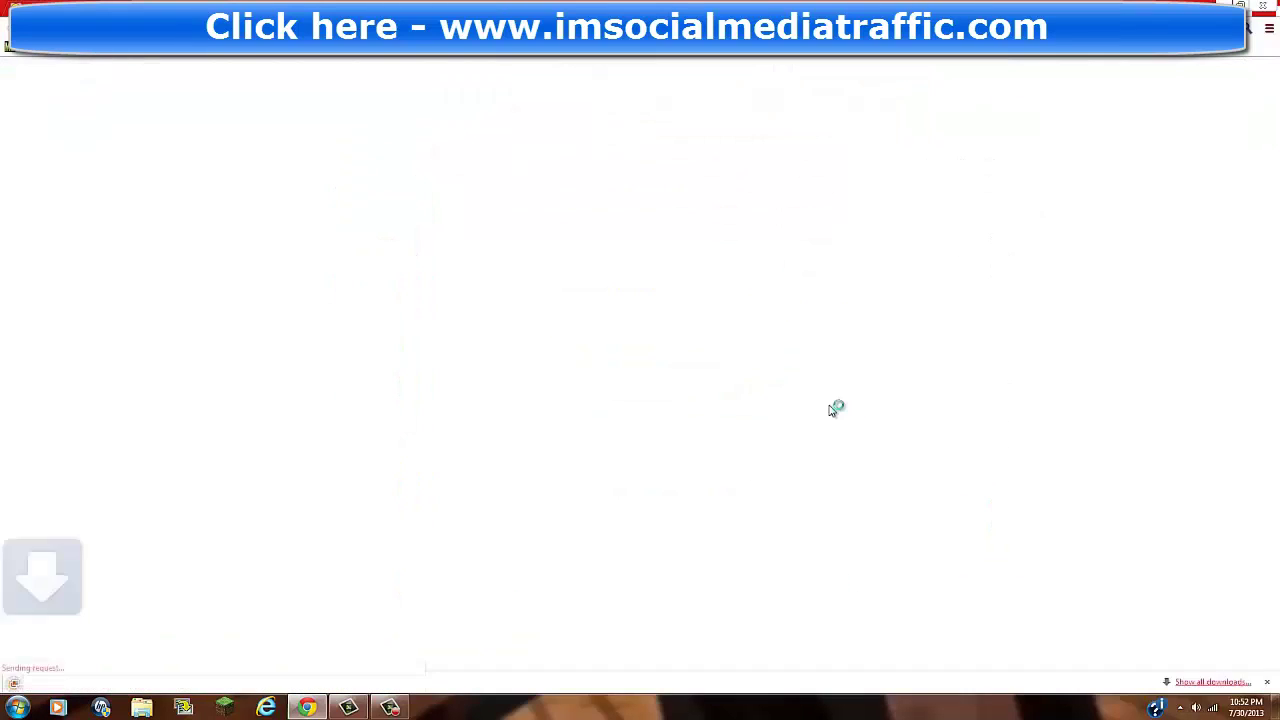
left_click(1268, 679)
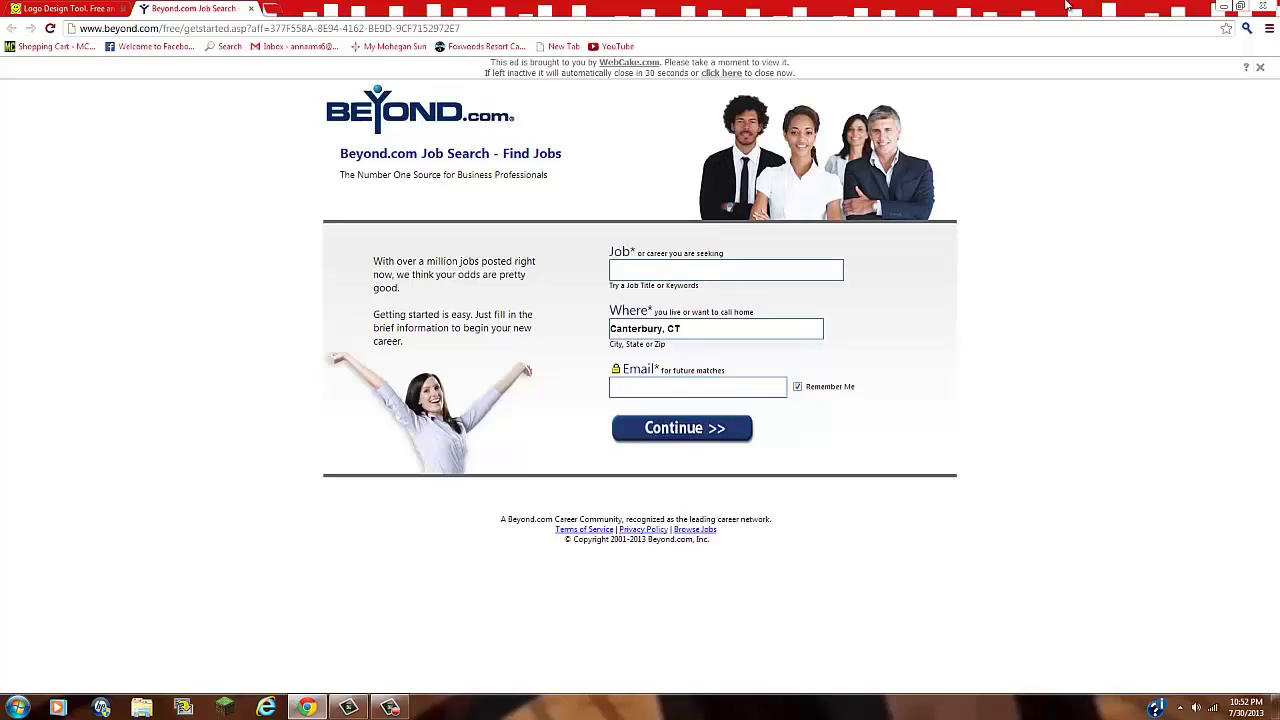
Close the ad tab, go to PicMonkey and open download (2).jpg for editing
left_click(251, 9)
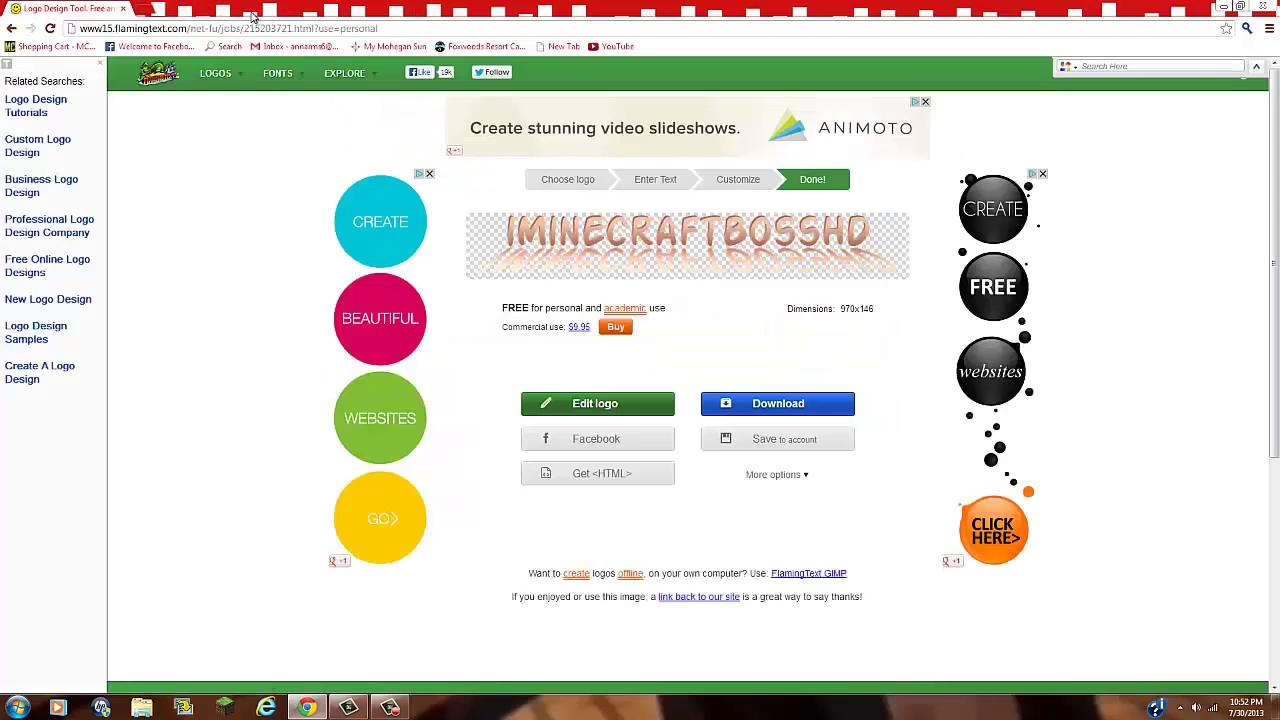
left_click_drag(417, 28, 82, 30)
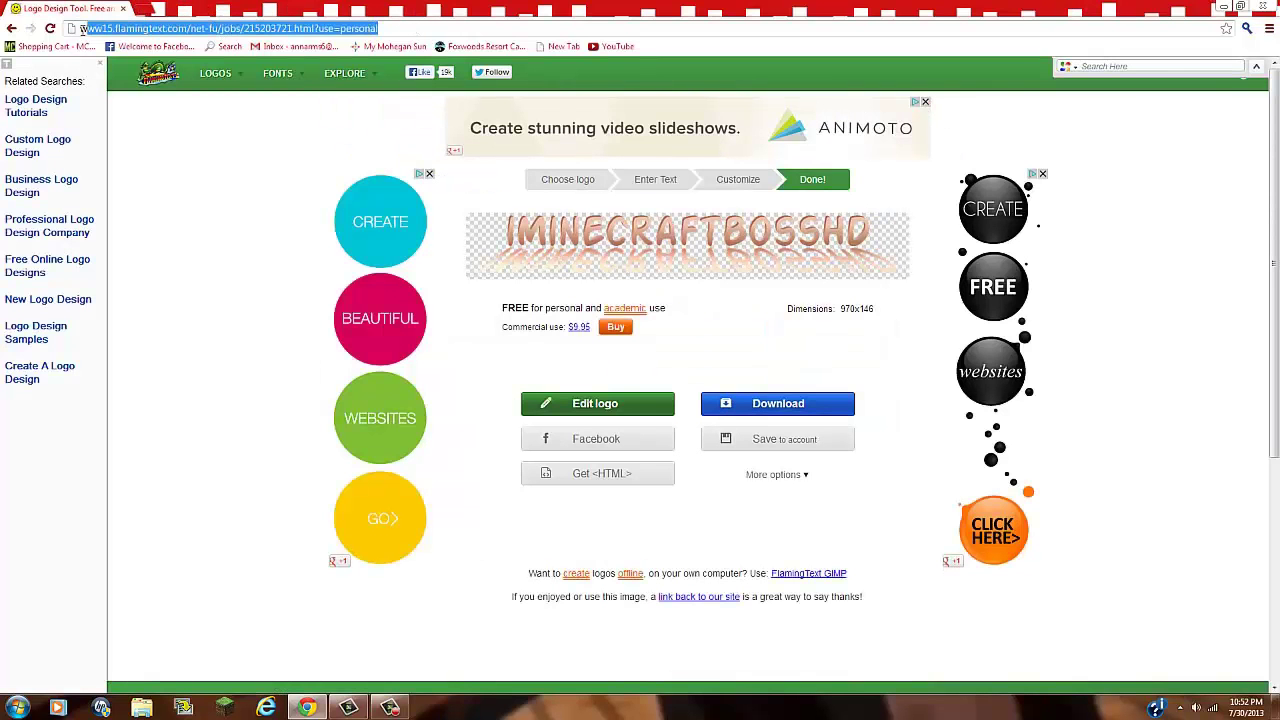
type("pi")
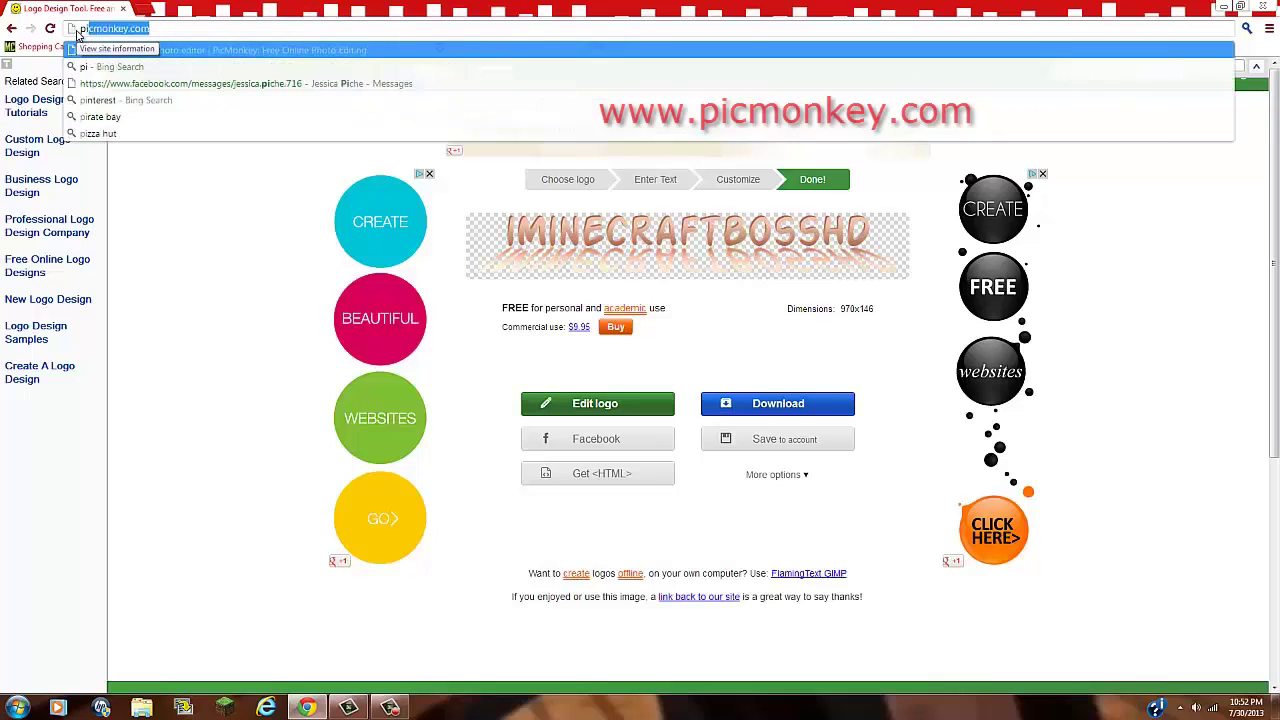
type("cmo")
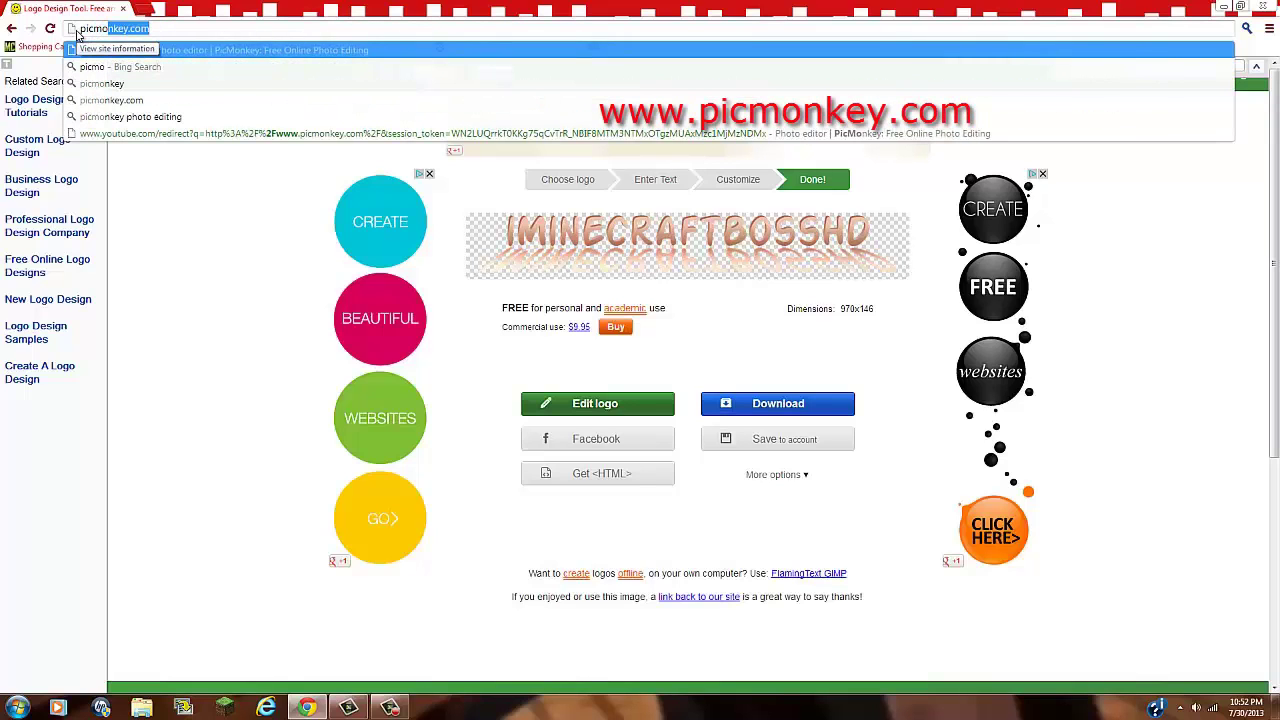
left_click(305, 49)
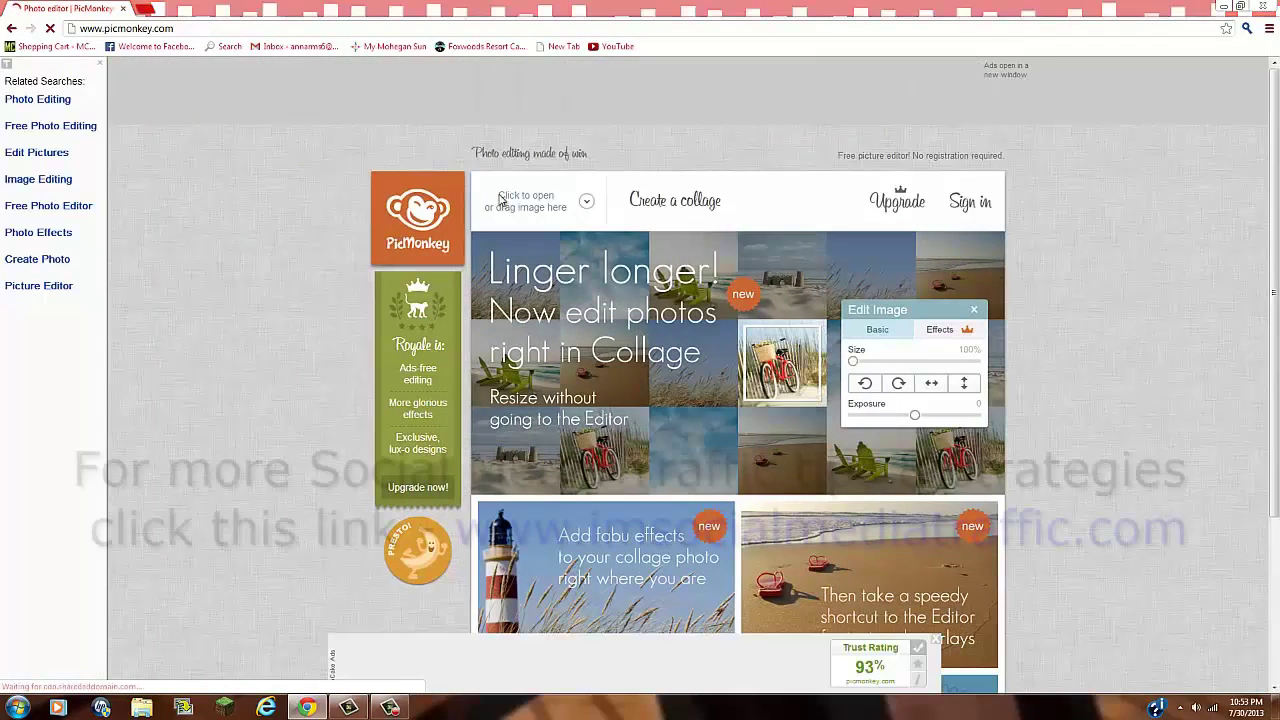
left_click(500, 200)
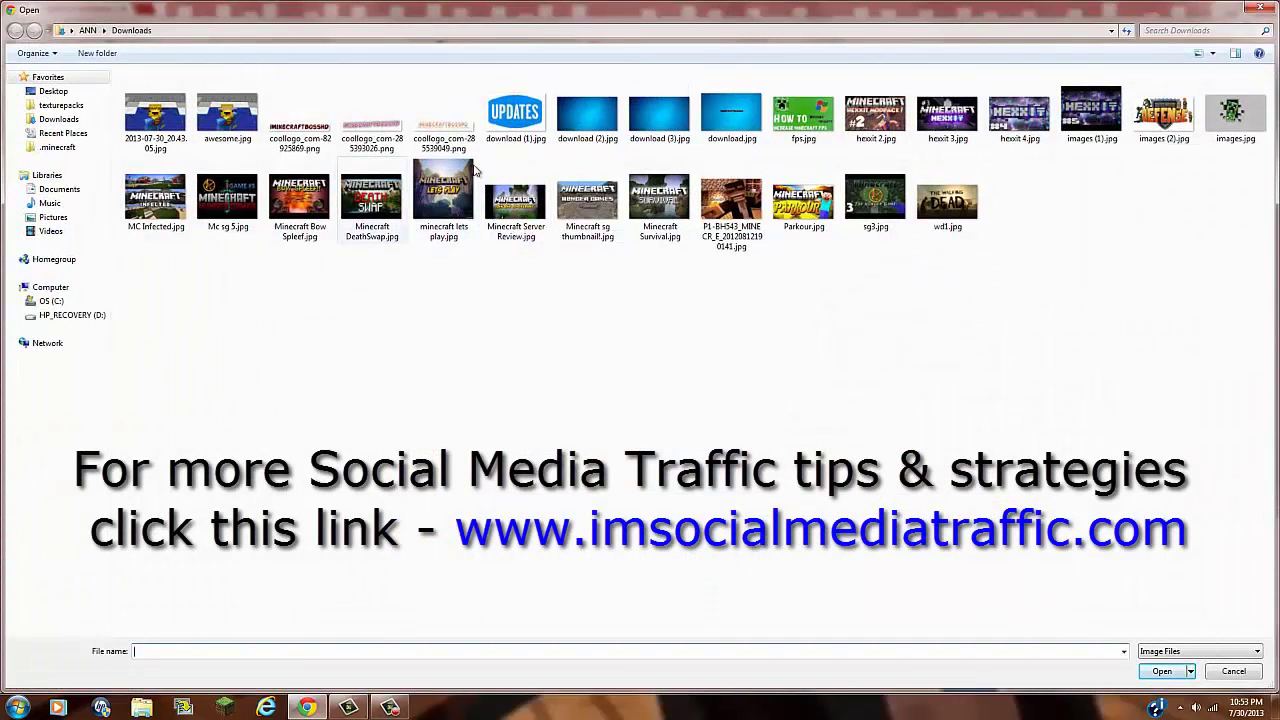
left_click(588, 122)
left_click(1161, 671)
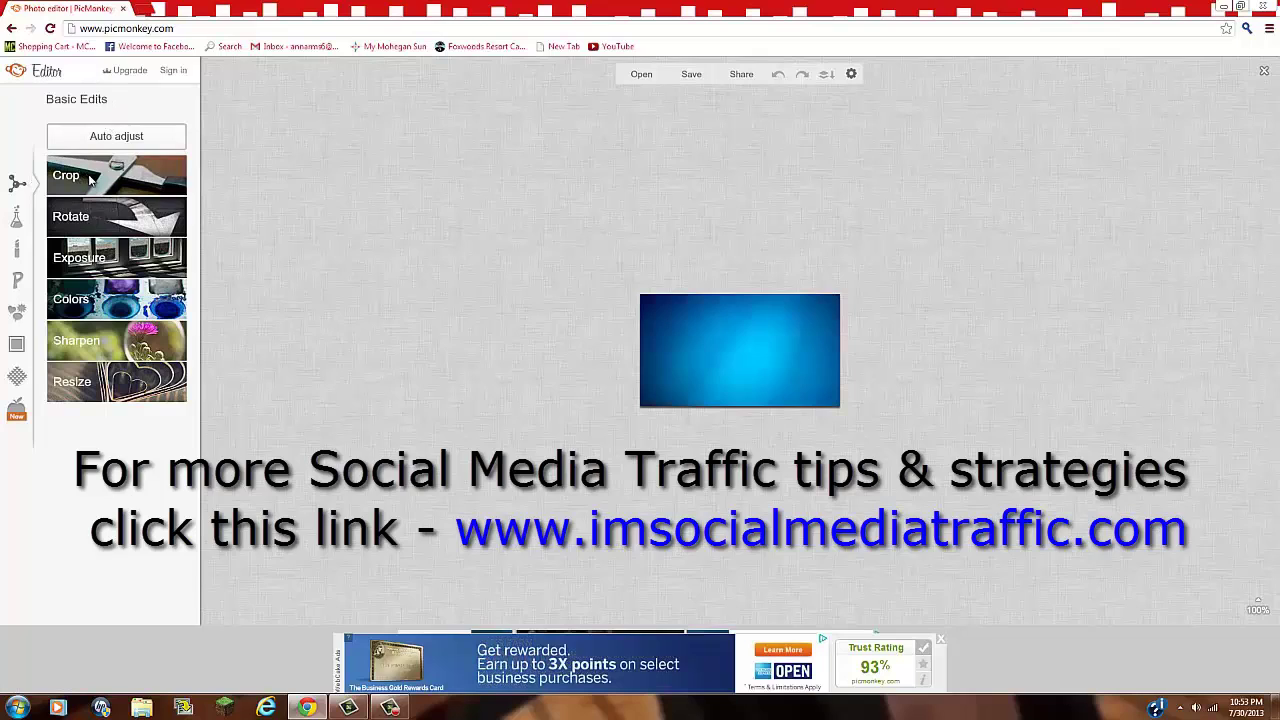
Crop the background with the 2560 x 1600 HDTV preset and apply it
left_click(90, 178)
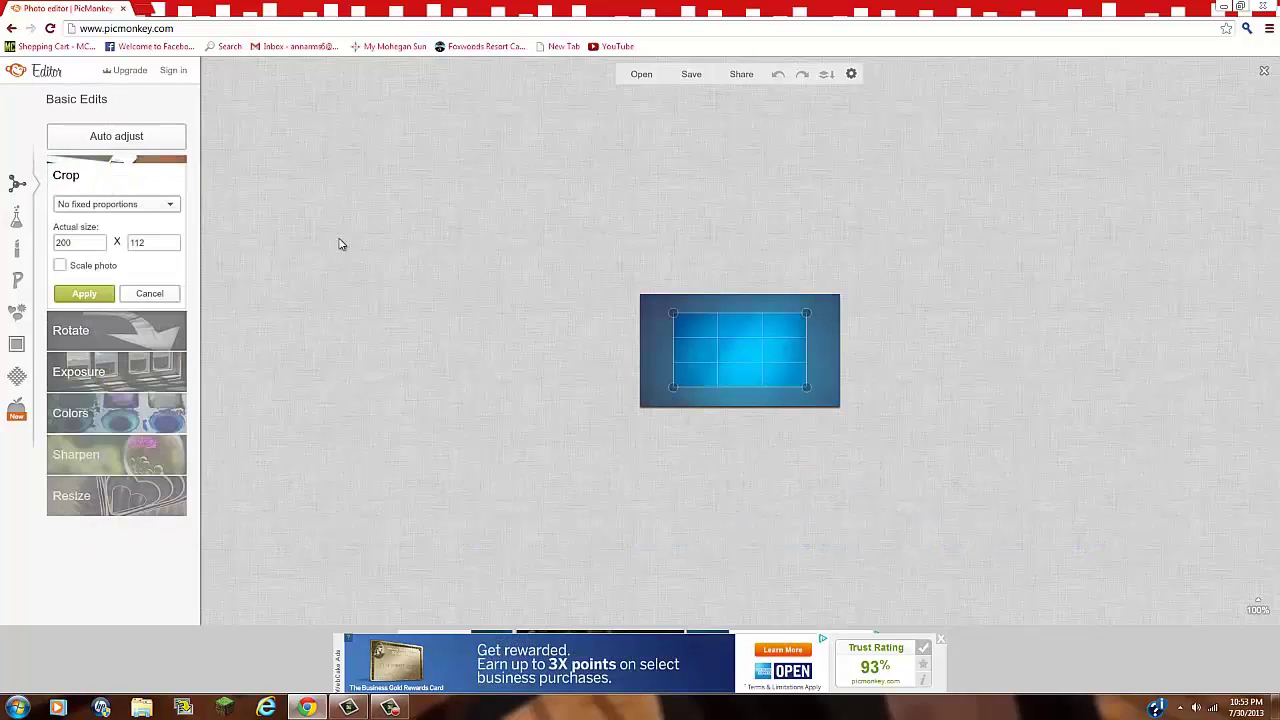
left_click(155, 208)
scroll(163, 236, "down", 5)
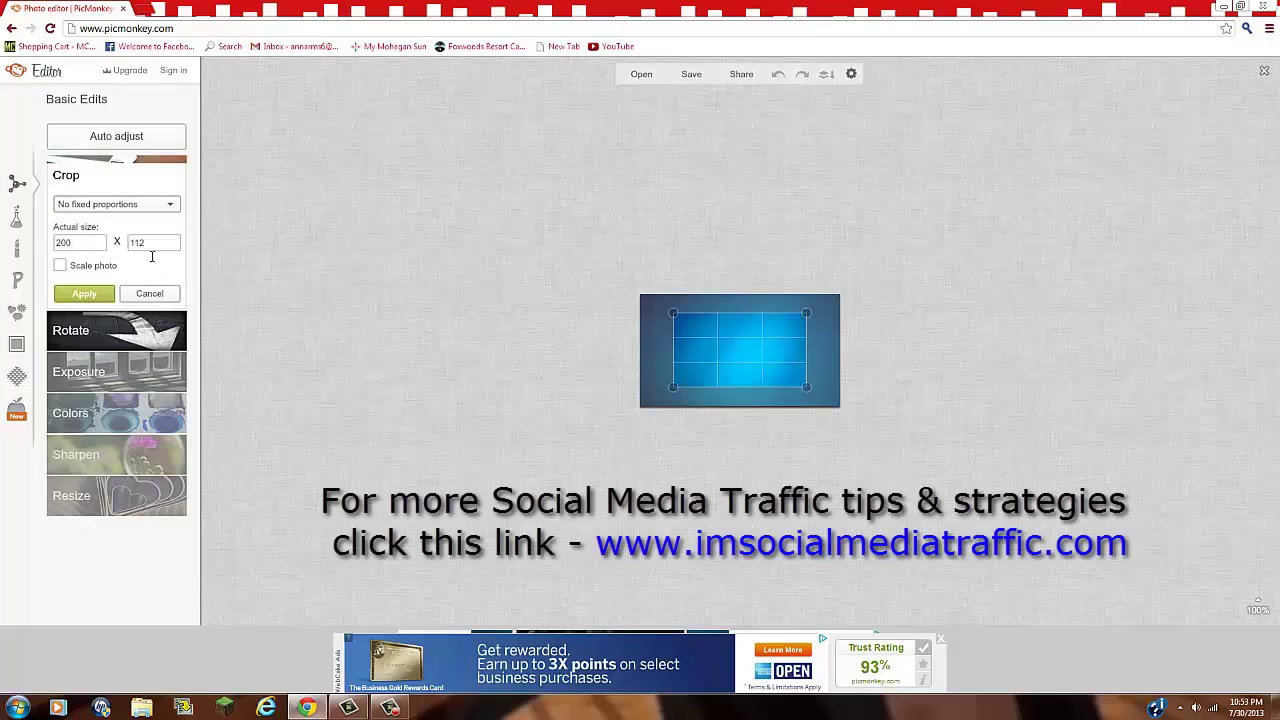
left_click(150, 204)
scroll(148, 268, "down", 3)
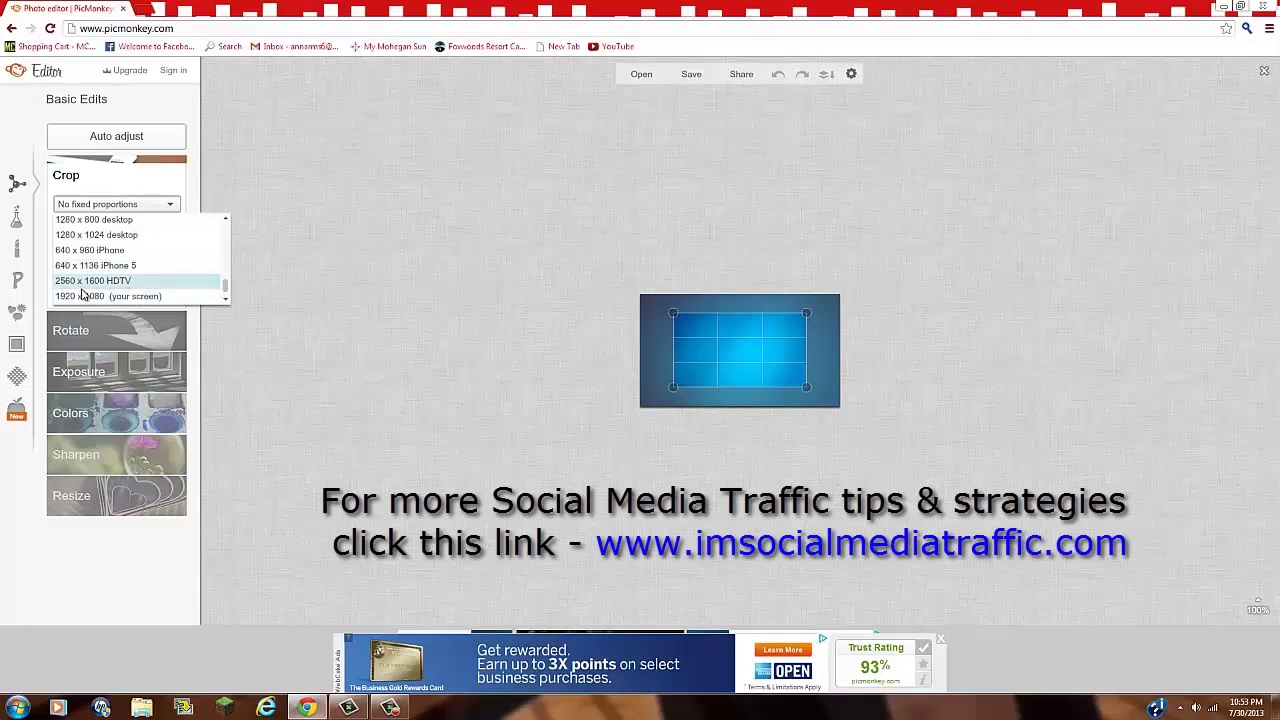
left_click(109, 281)
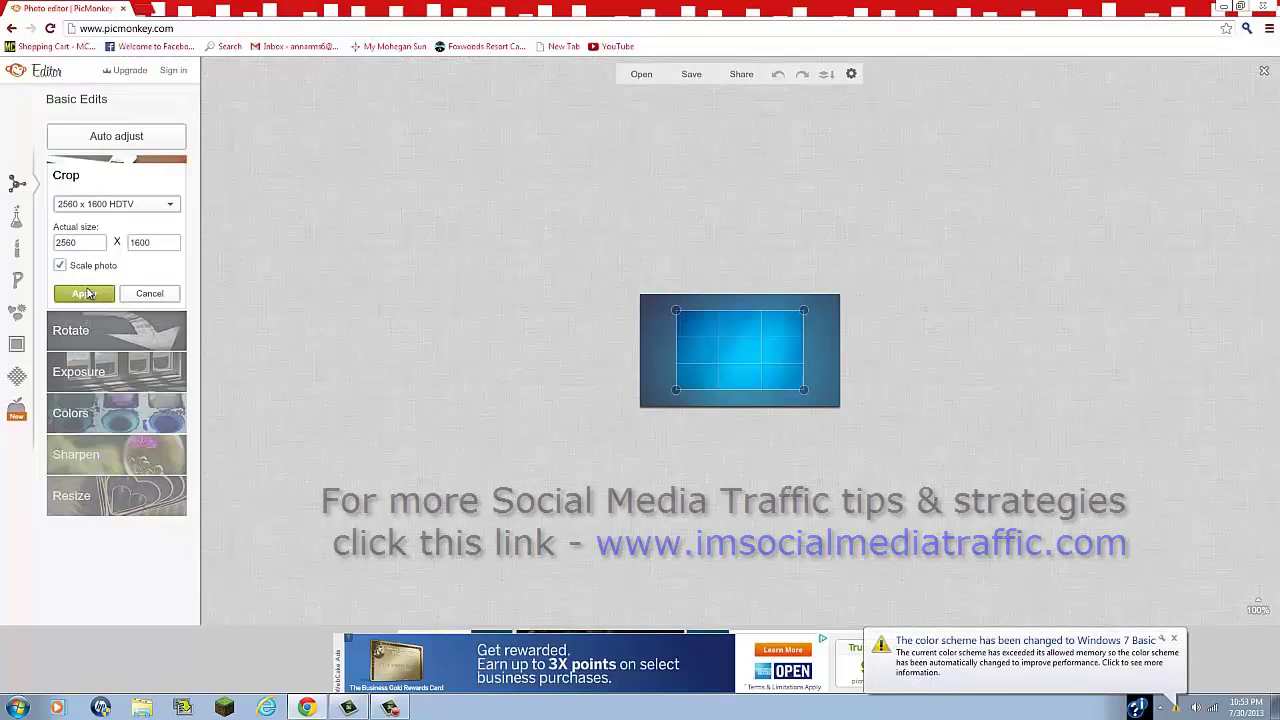
left_click(84, 293)
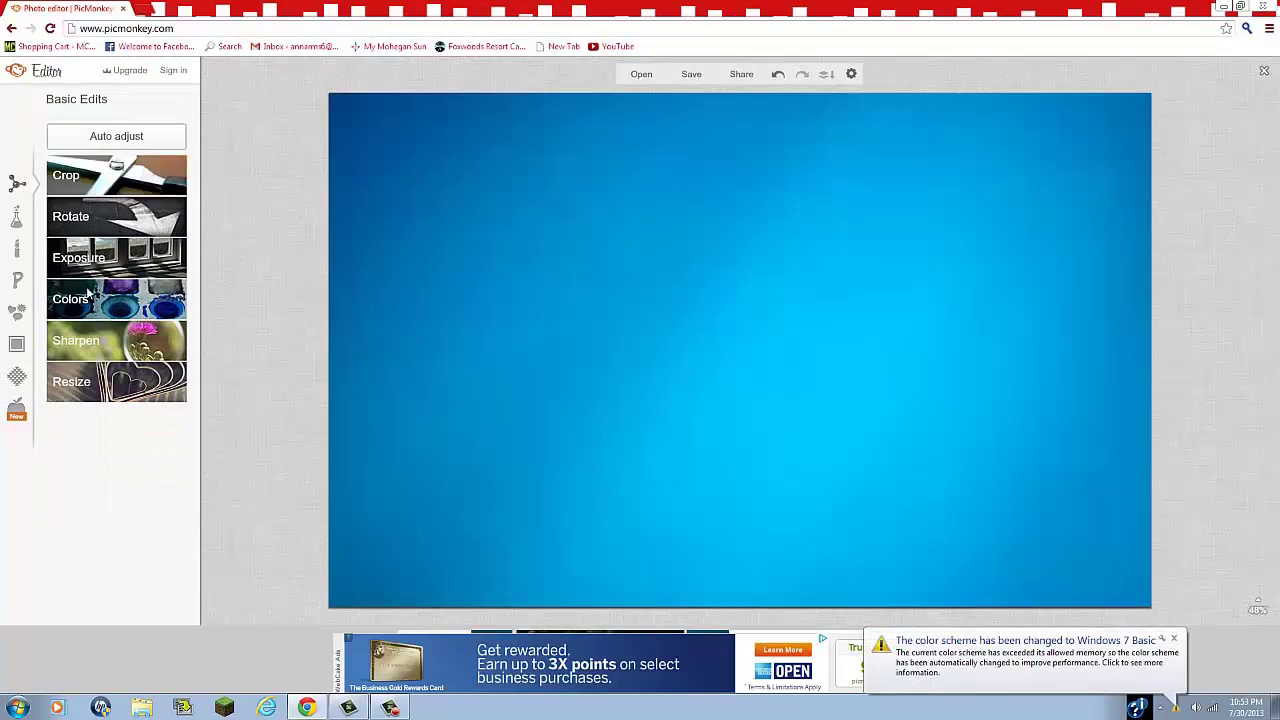
Add the coollogo PNG as an overlay on the blue background
left_click(16, 316)
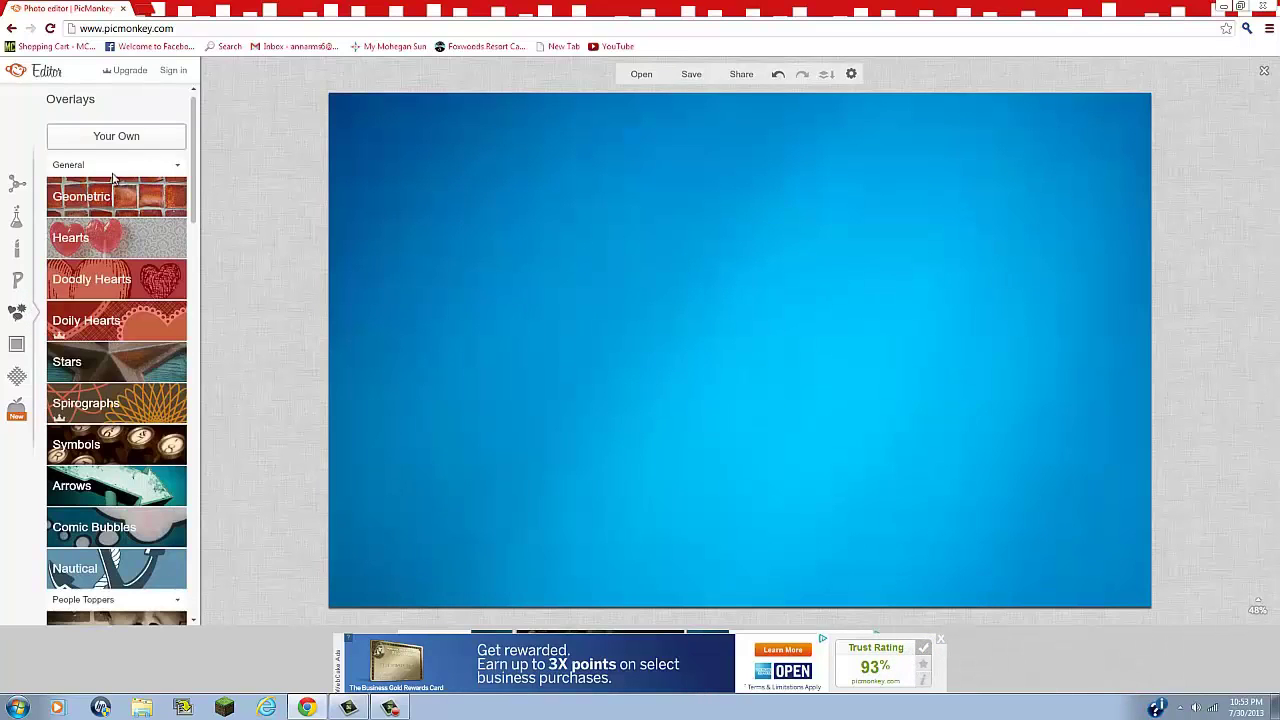
left_click(148, 140)
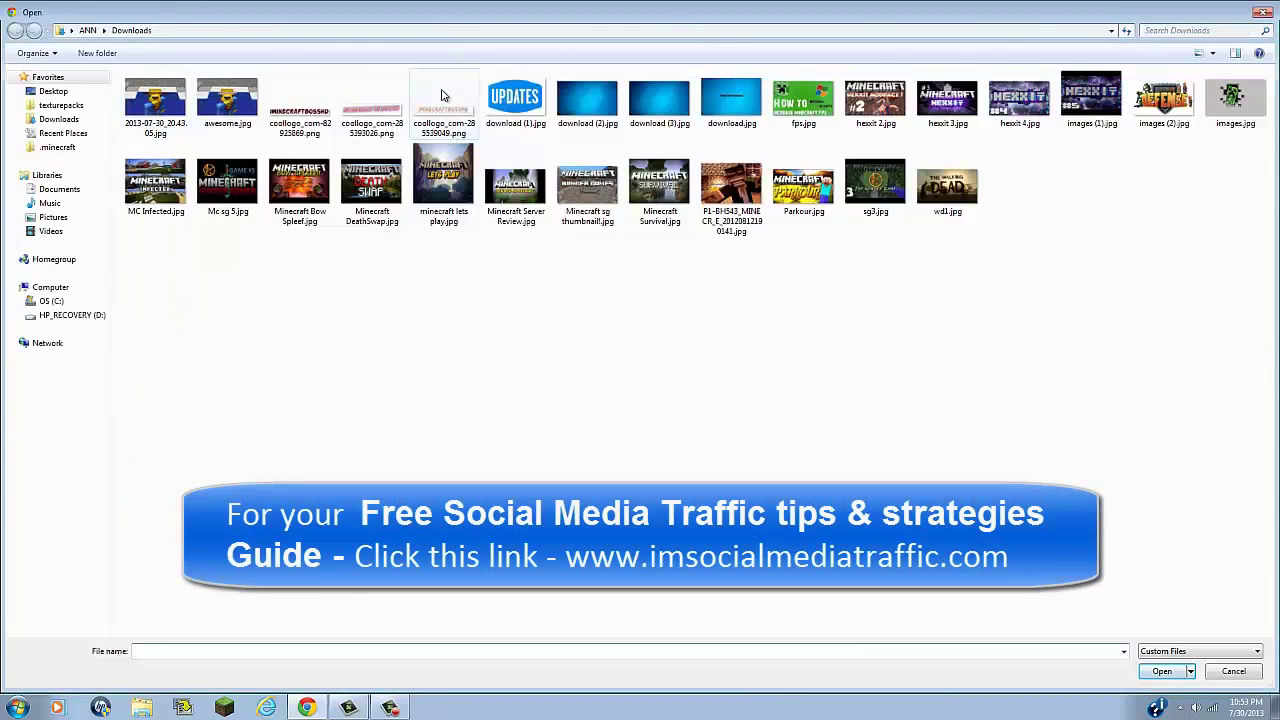
left_click(443, 95)
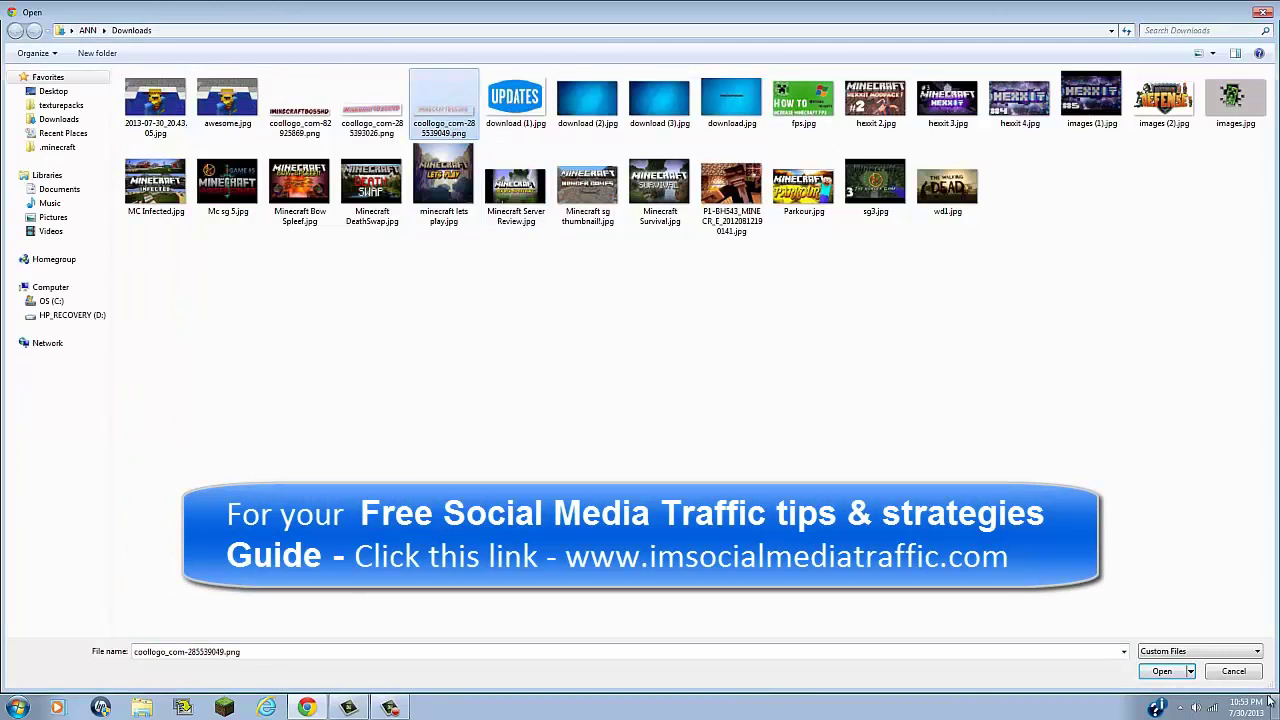
left_click(1178, 679)
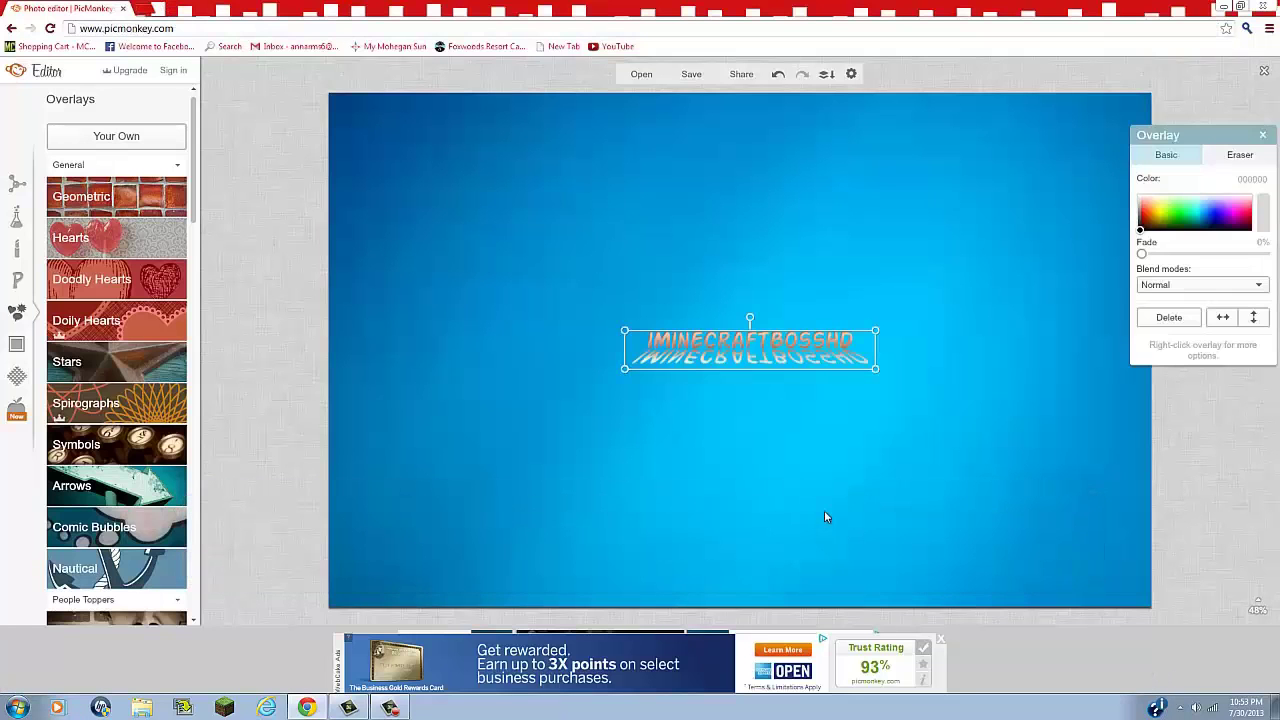
Stretch the logo wider on both sides and move it to the image centre
left_click_drag(875, 371, 902, 373)
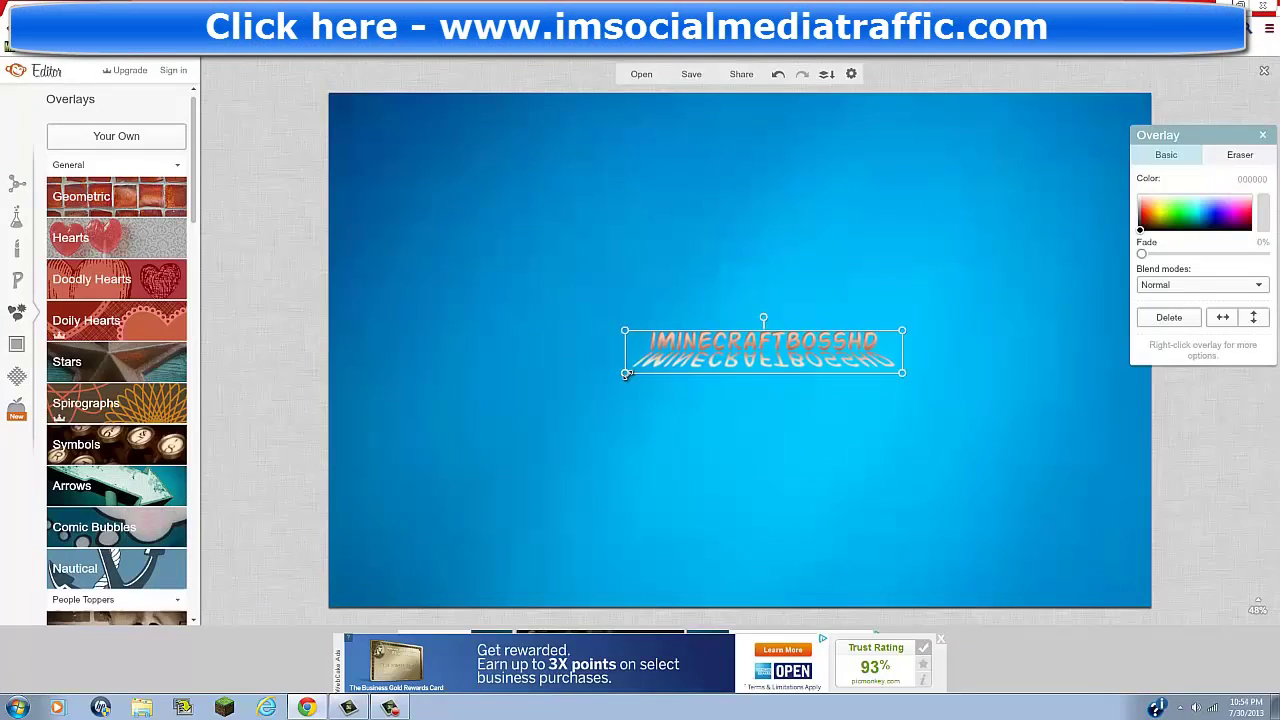
left_click_drag(626, 374, 587, 378)
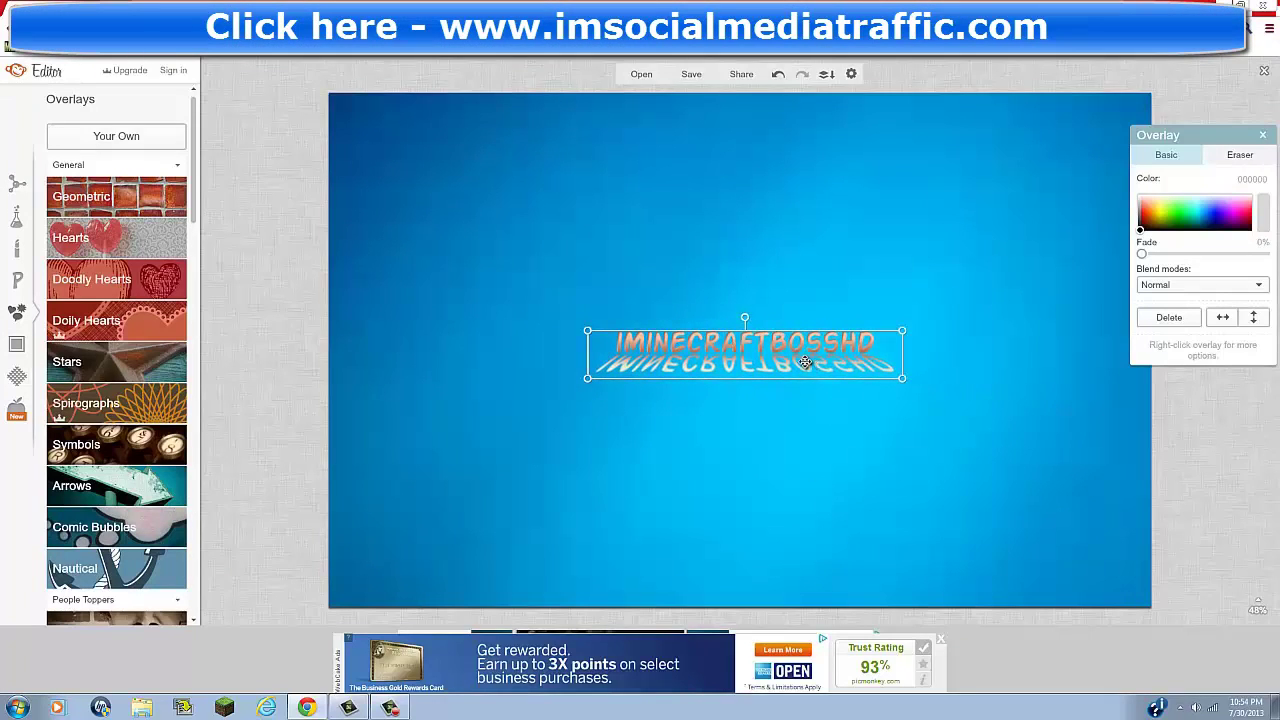
left_click_drag(792, 355, 780, 344)
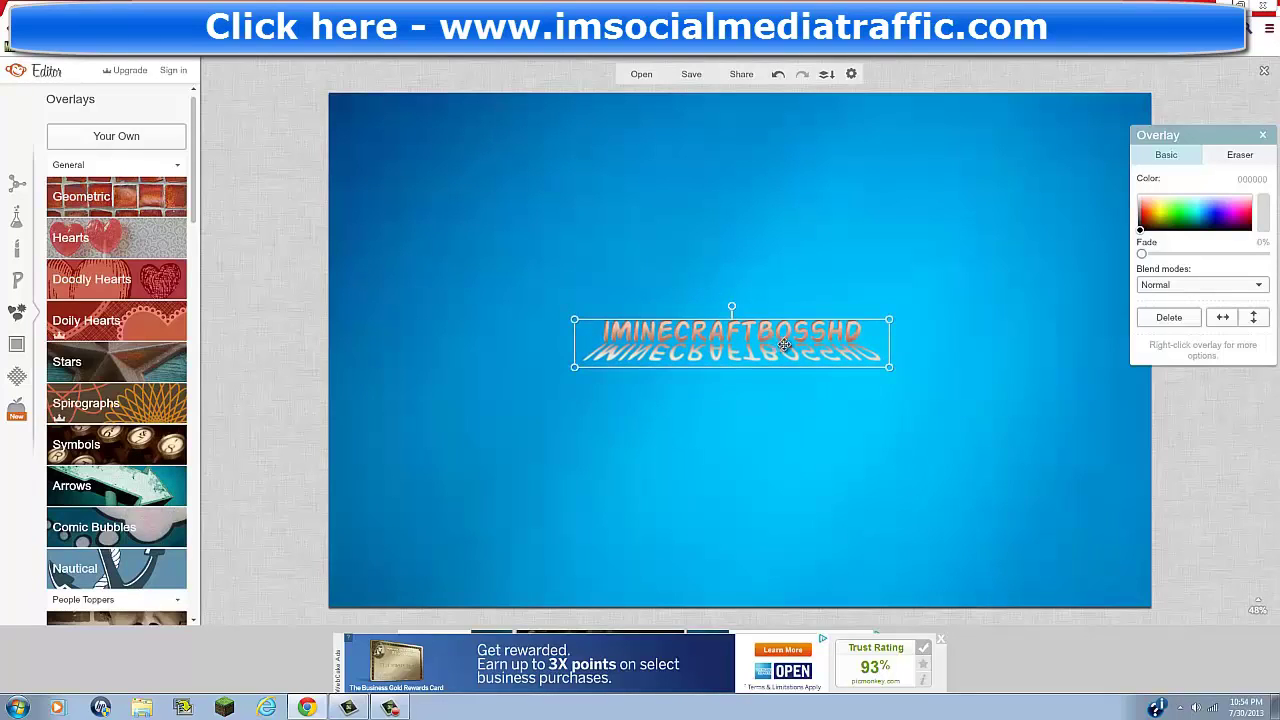
Save the image to the computer as a JPEG named 'channel art'
left_click(1263, 135)
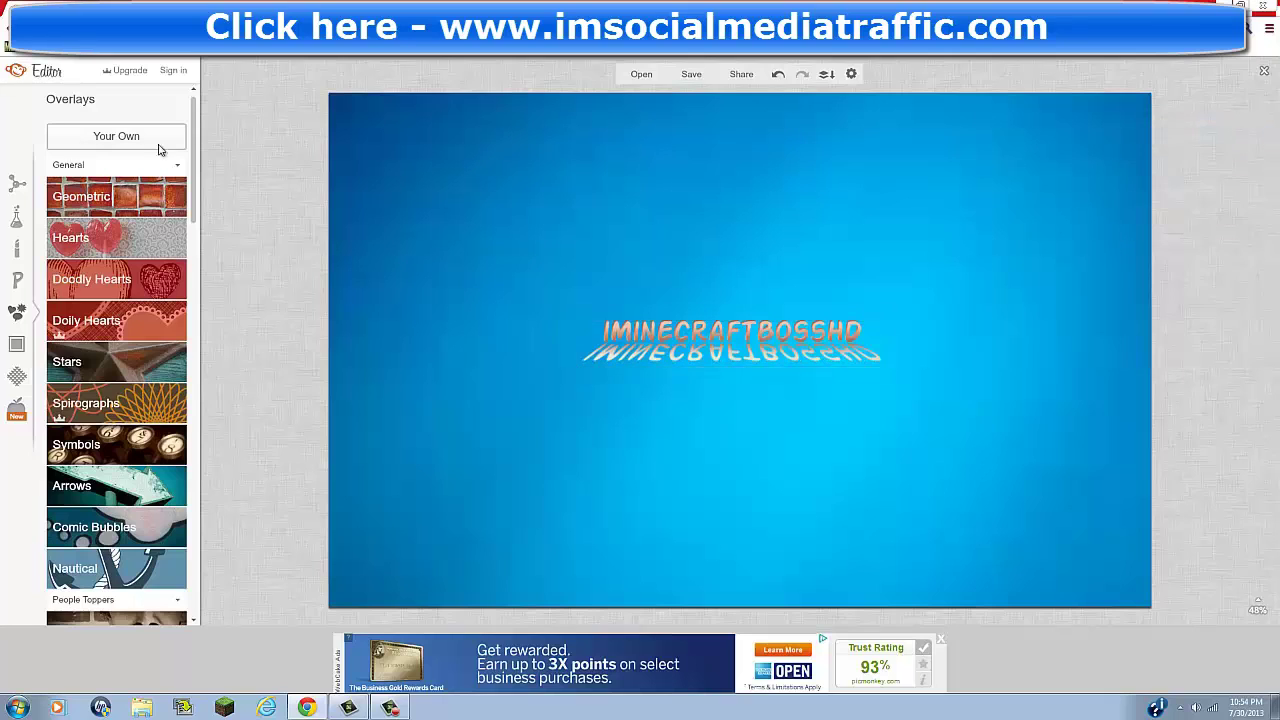
left_click(692, 75)
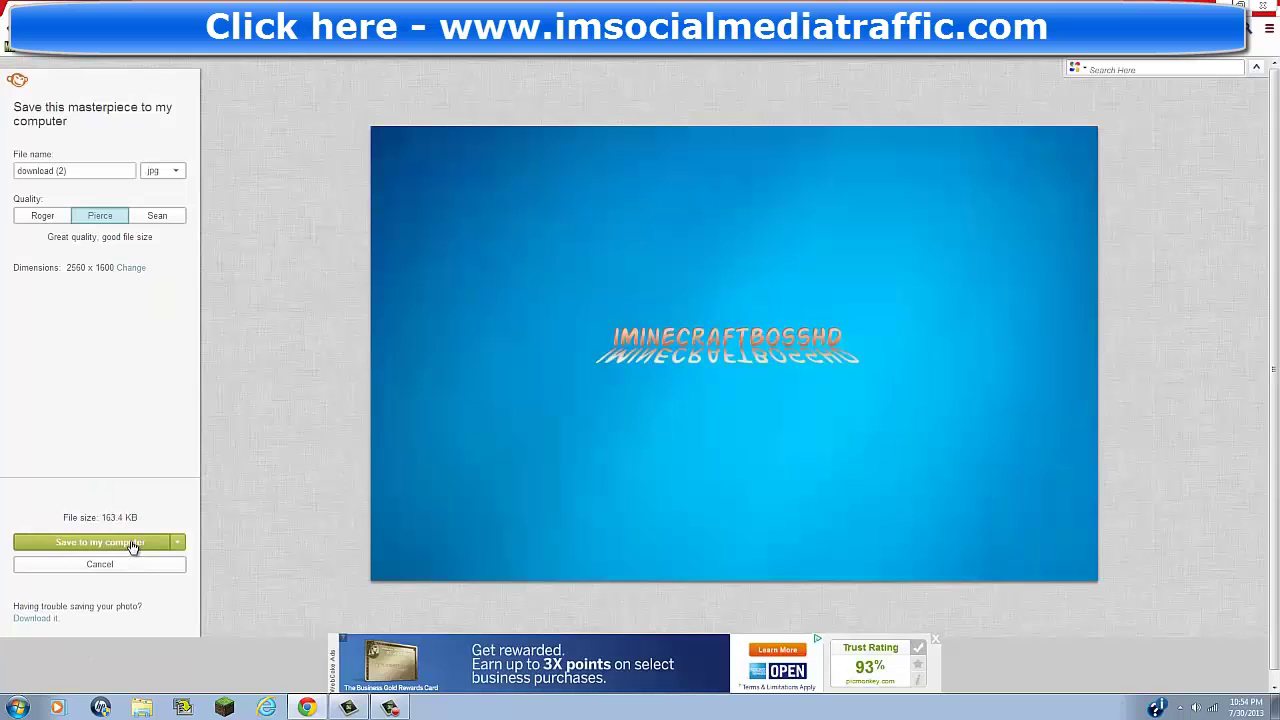
left_click(133, 545)
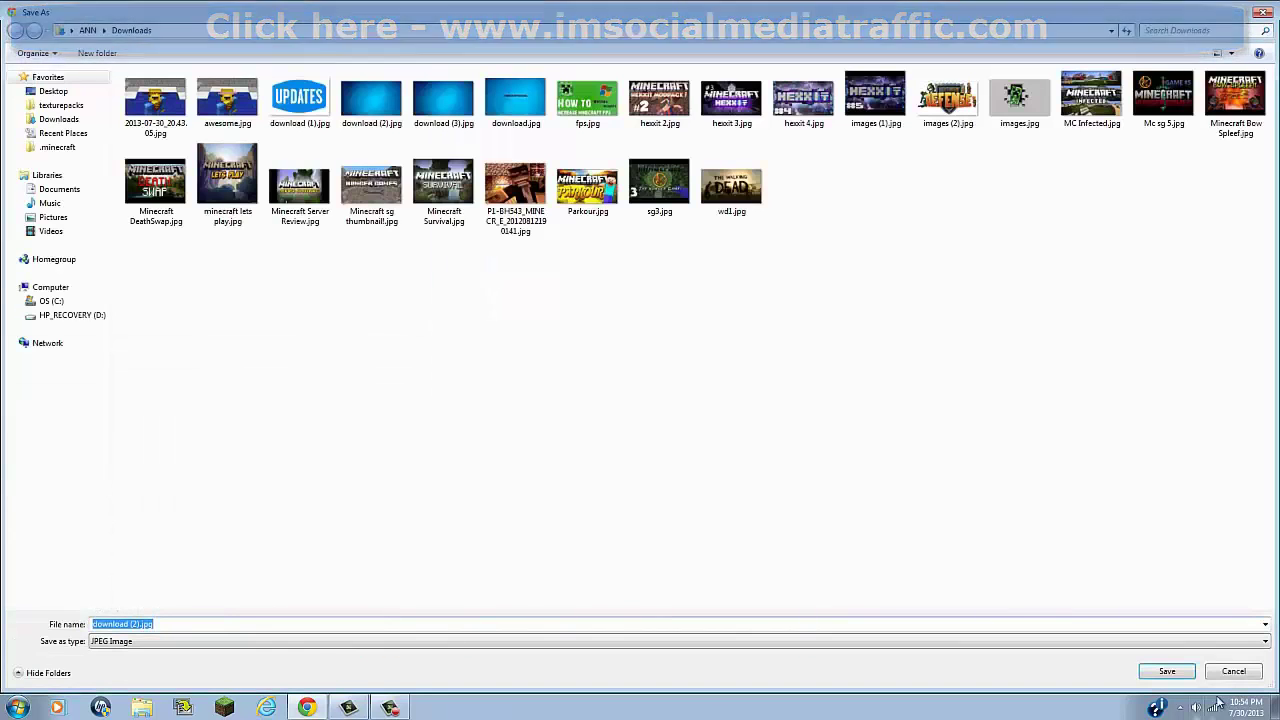
key("BackSpace")
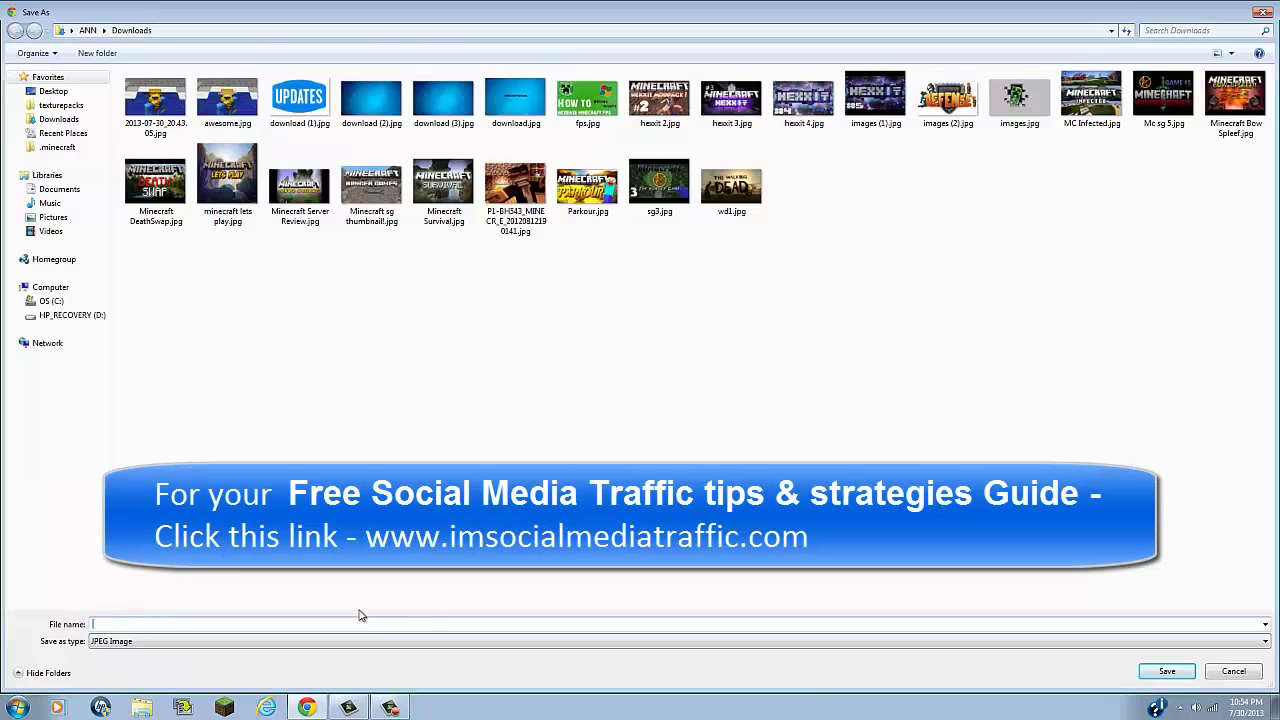
type("channel art")
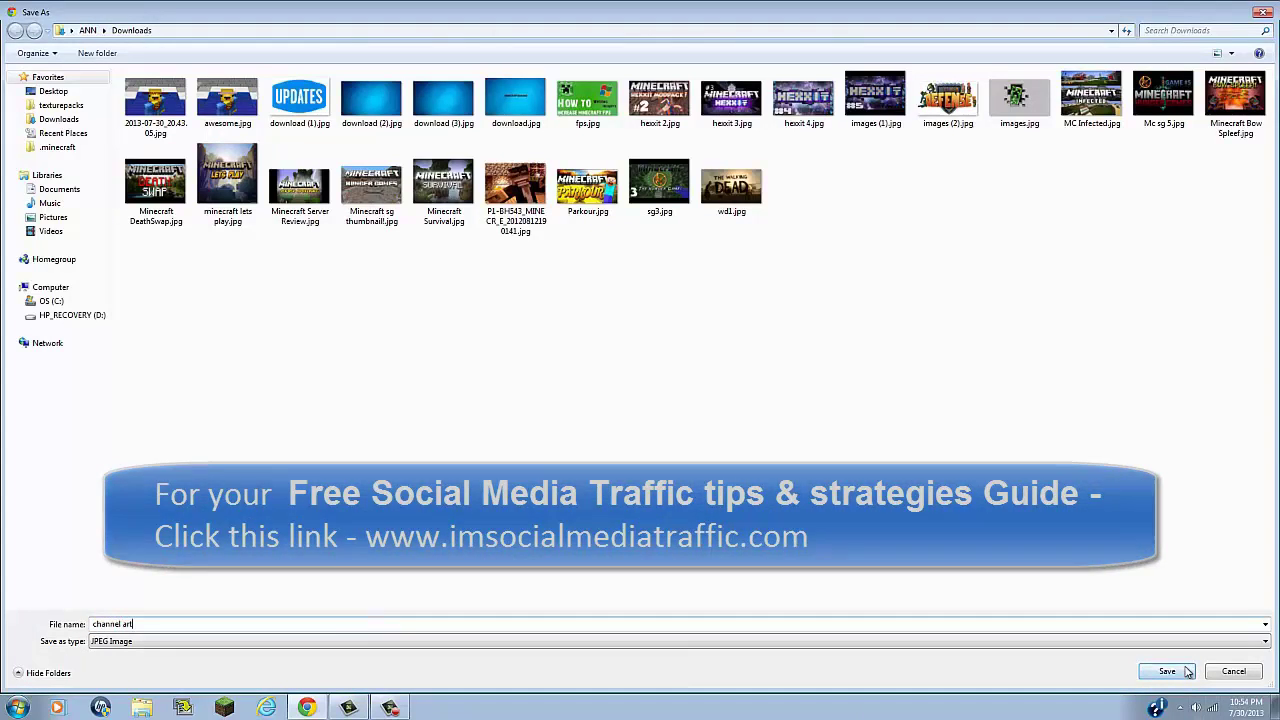
key("Return")
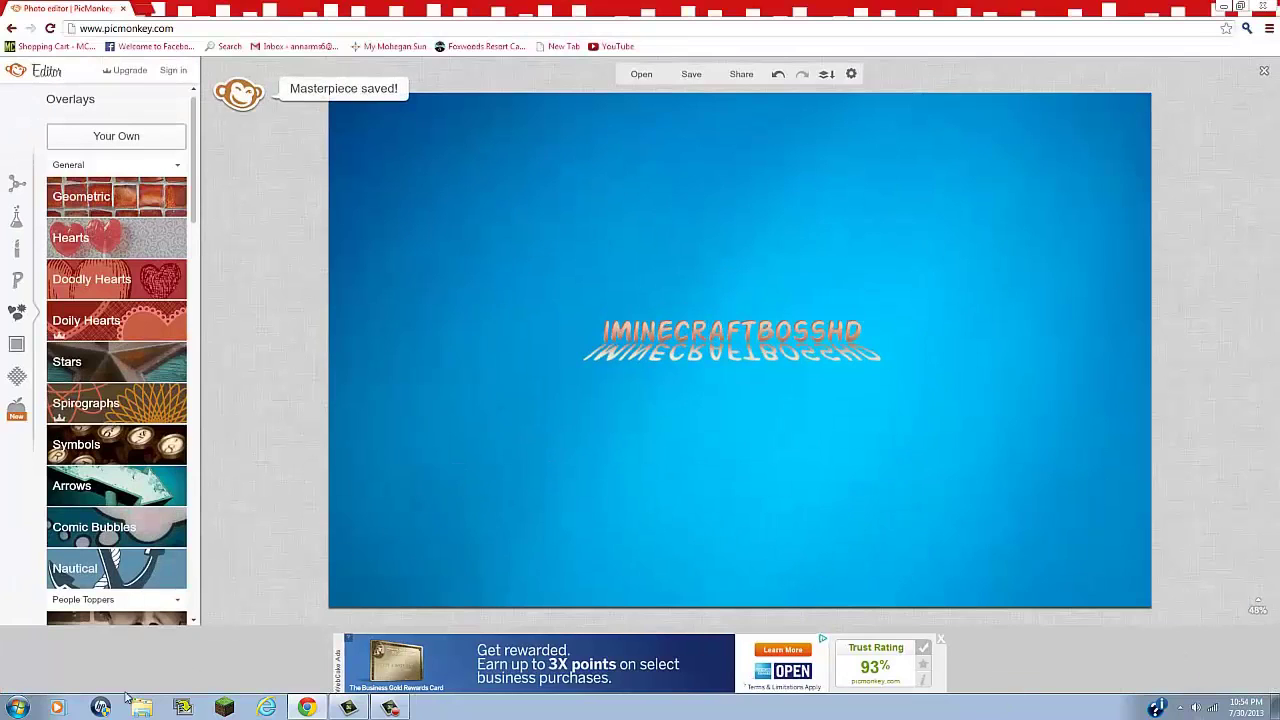
left_click(148, 708)
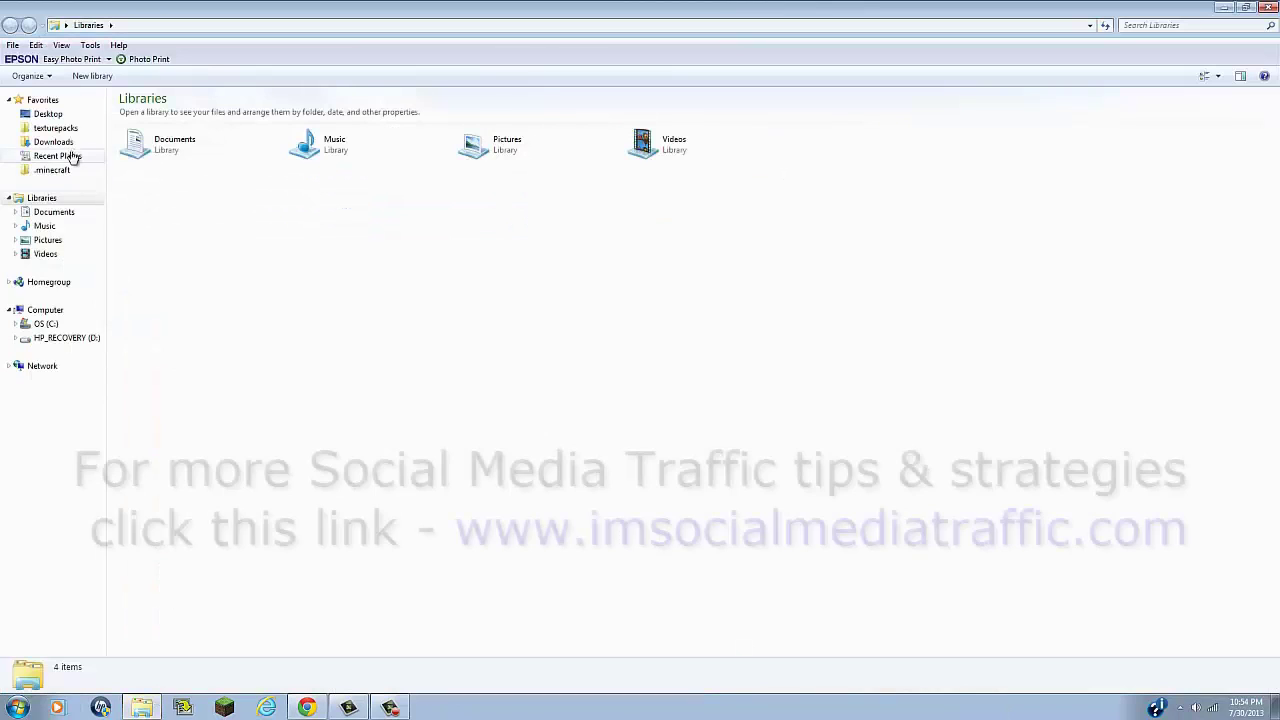
left_click(70, 145)
double_click(520, 140)
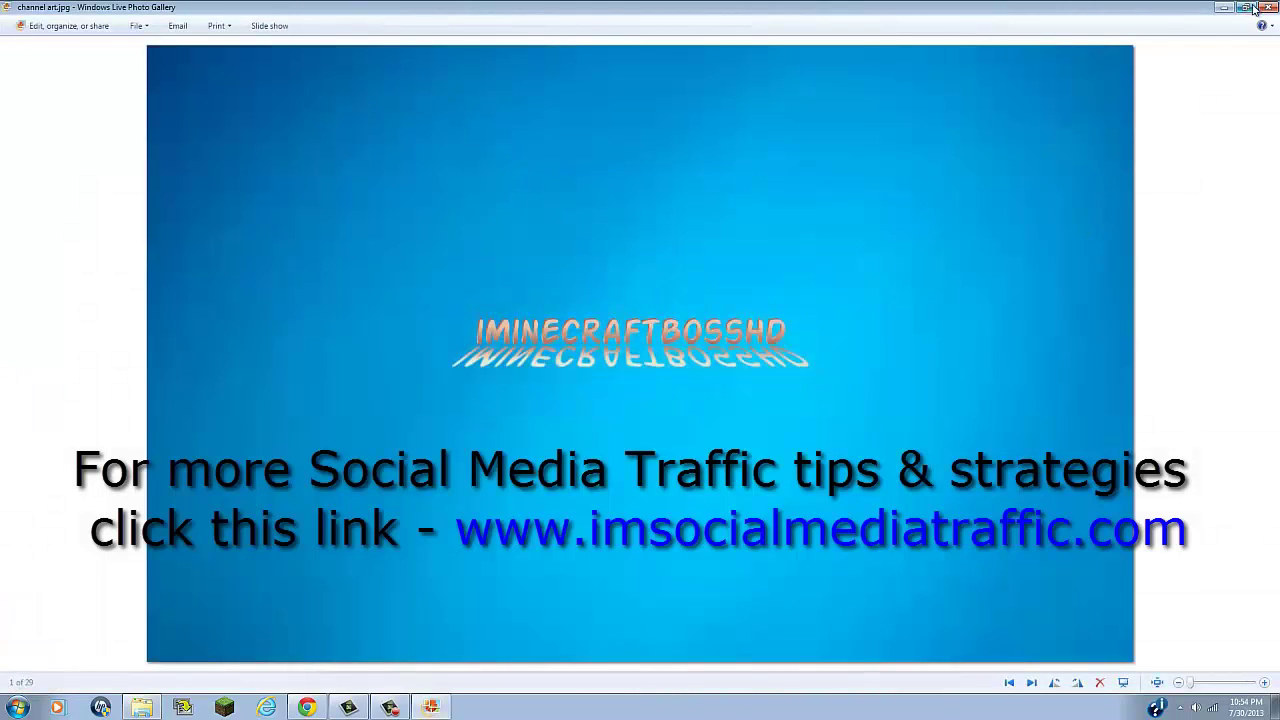
left_click(1266, 8)
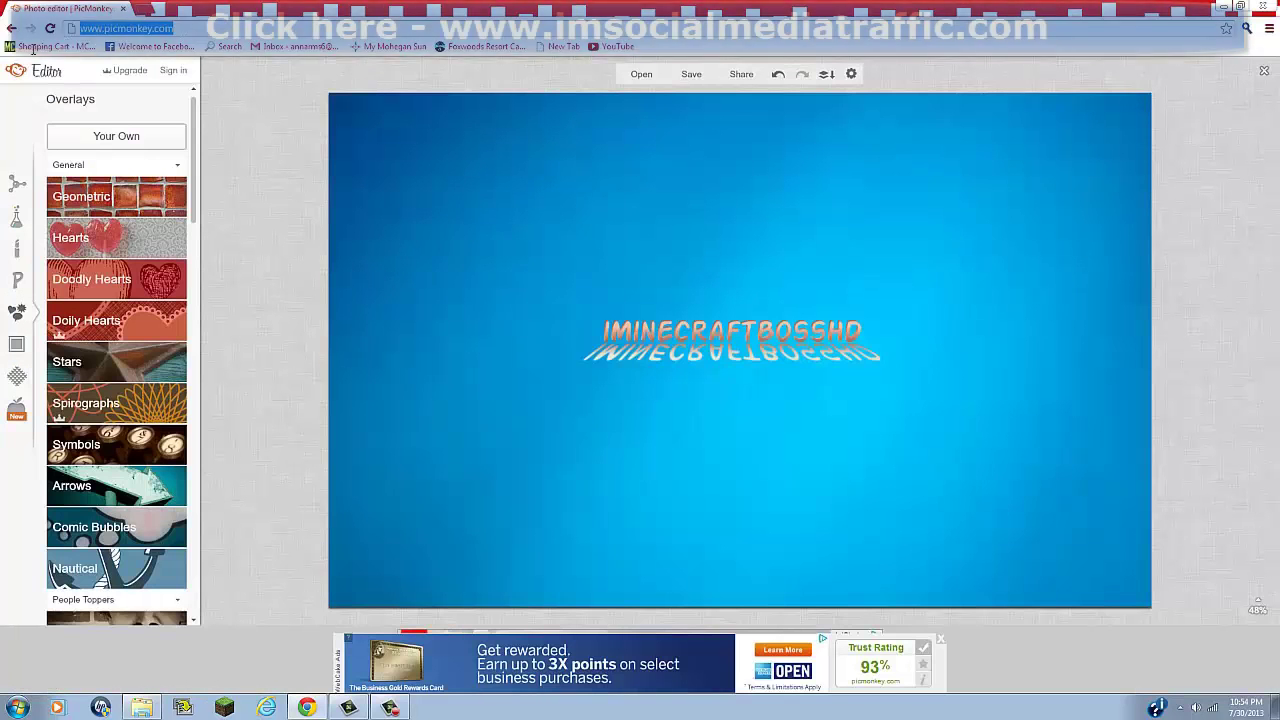
Load the YouTube channel page at youtube.com/user
left_click(204, 30)
type("you")
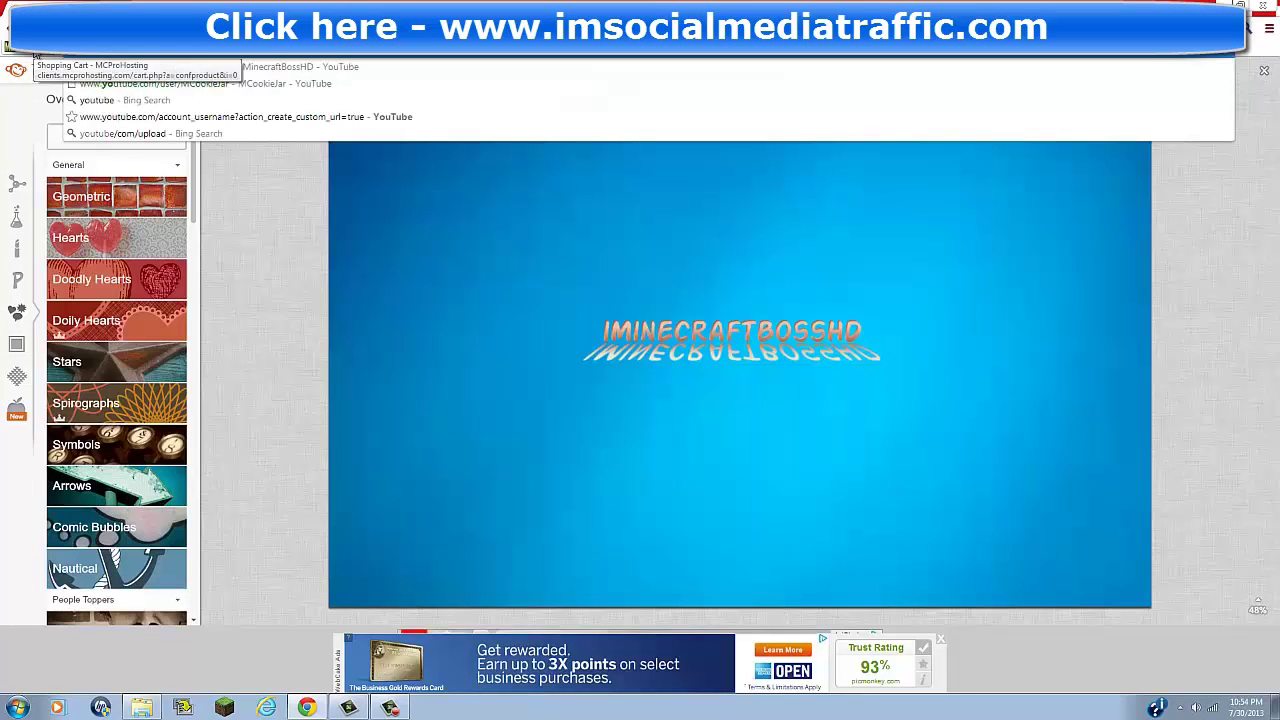
type("tube.com/user/")
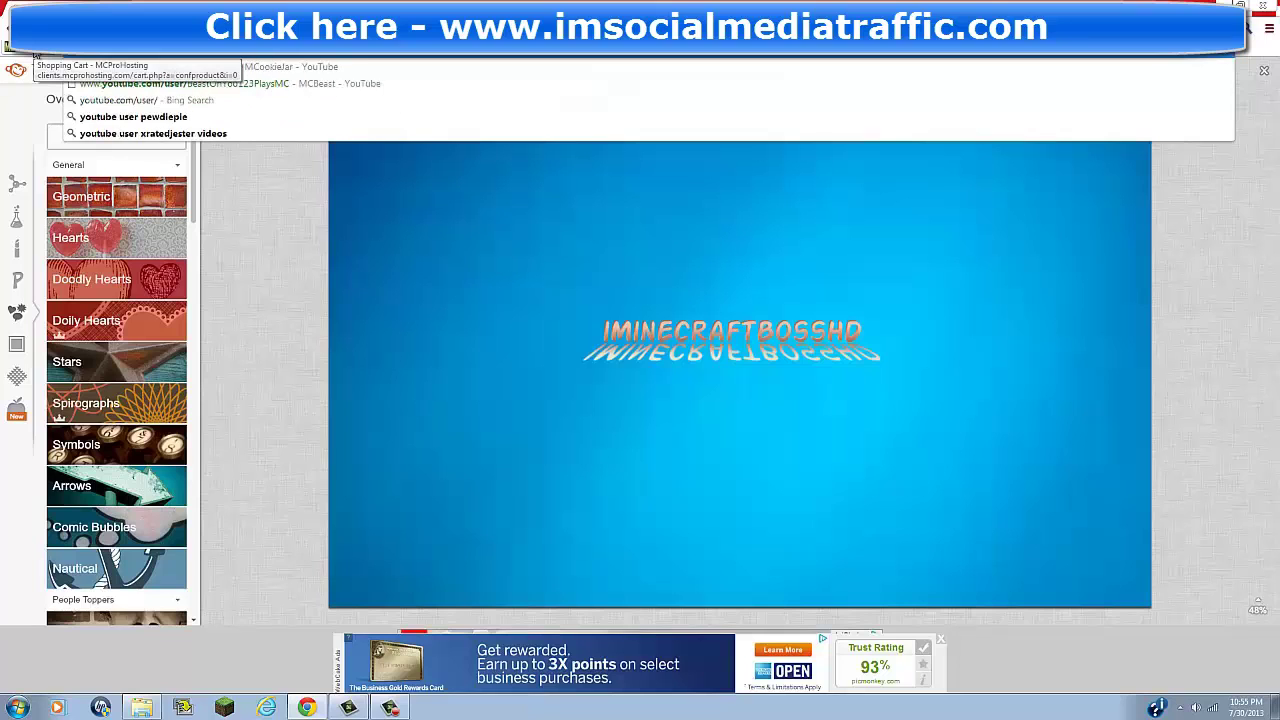
key("Return")
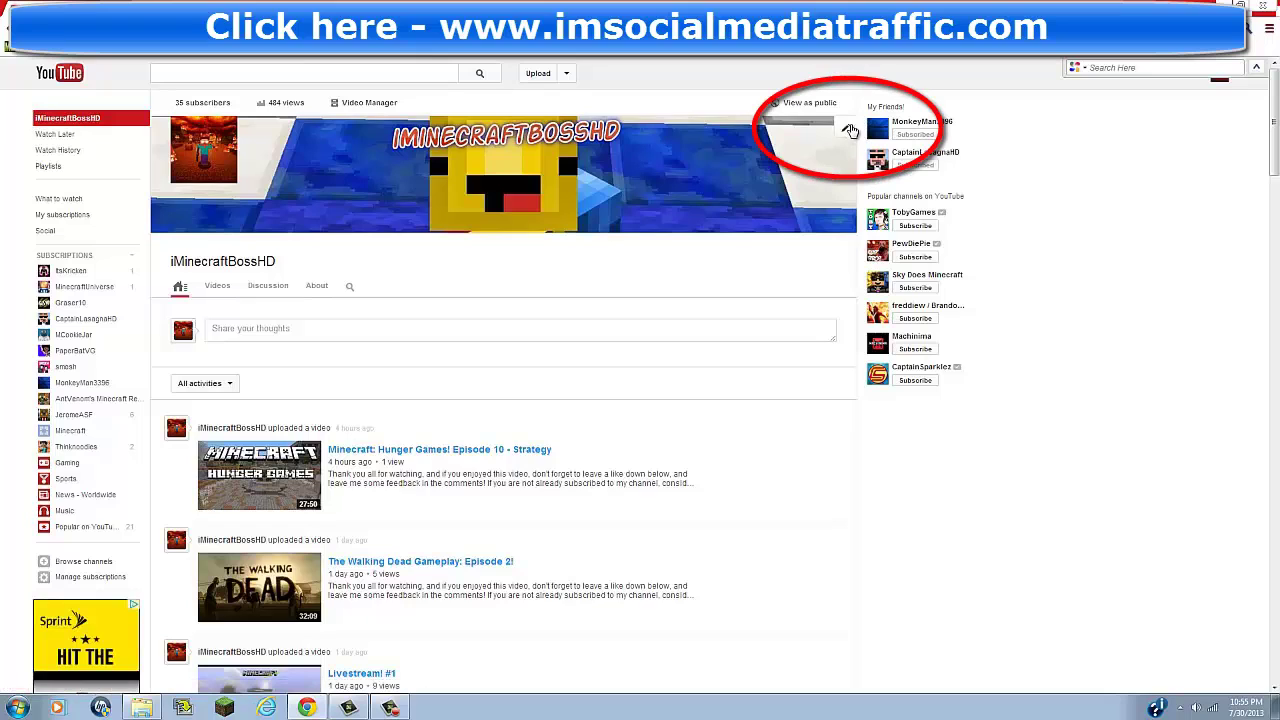
Replace the channel banner by uploading channel art.jpg from the computer
left_click(847, 129)
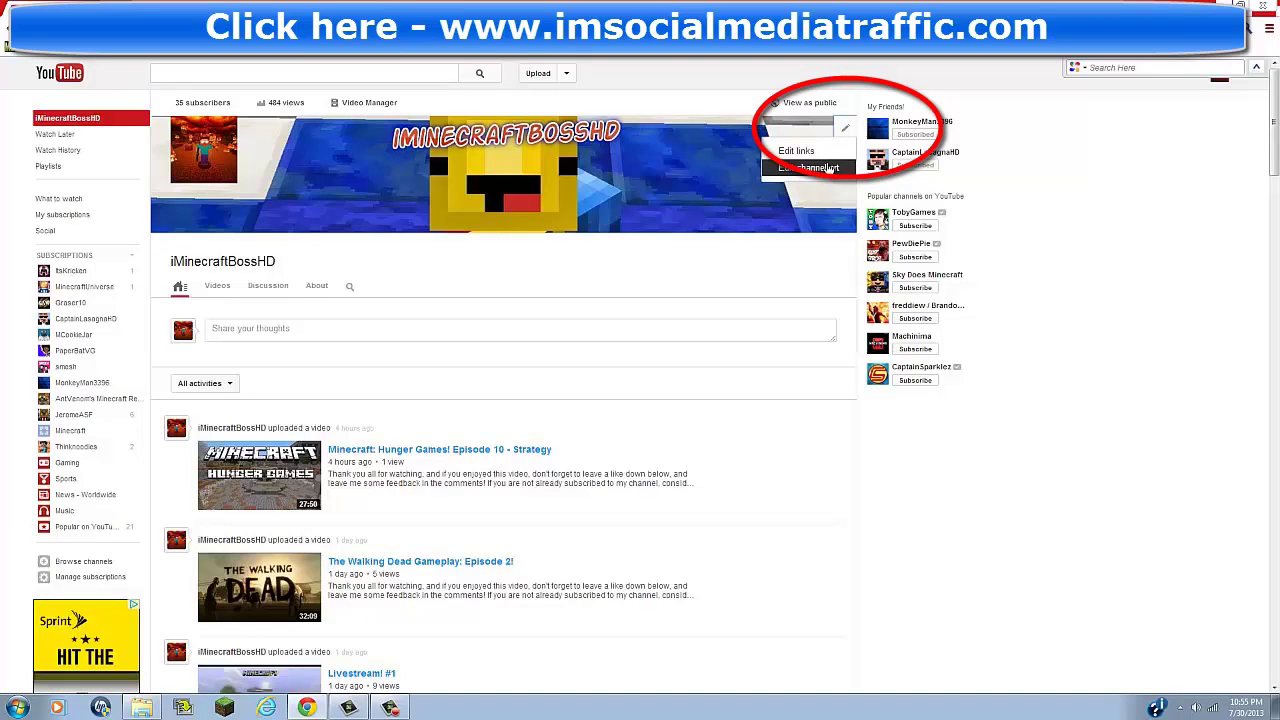
left_click(829, 167)
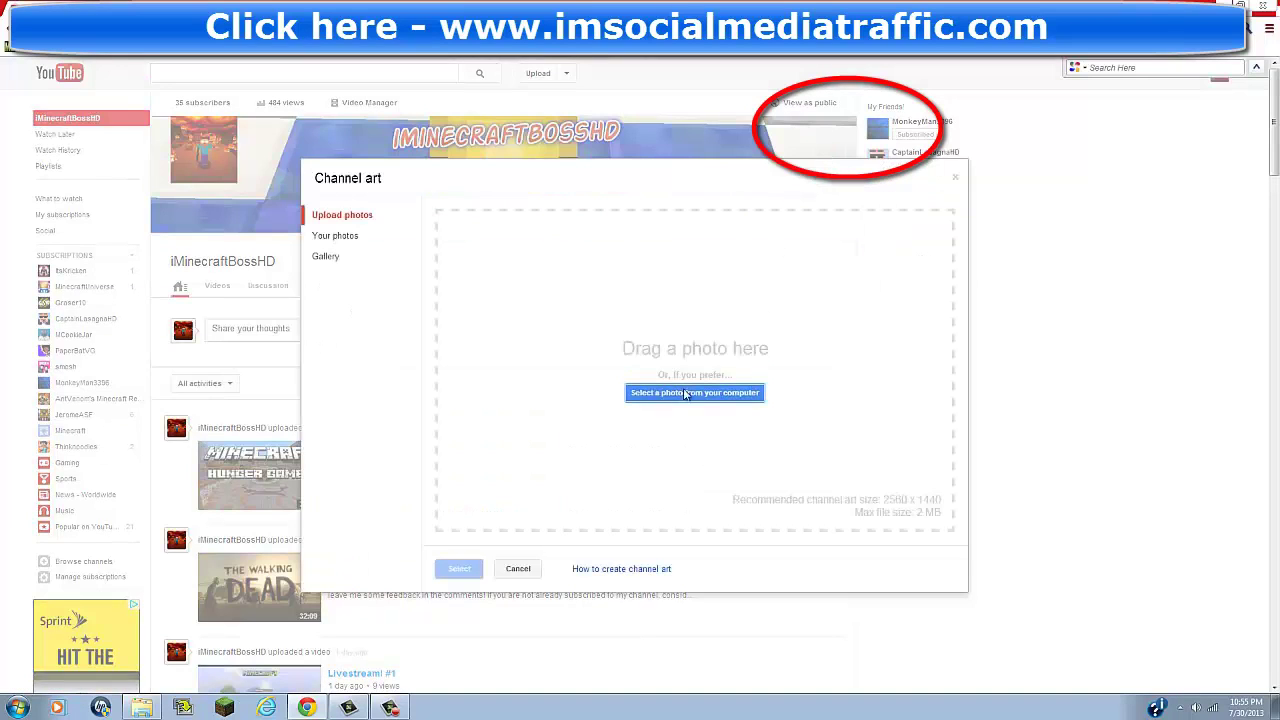
left_click(680, 393)
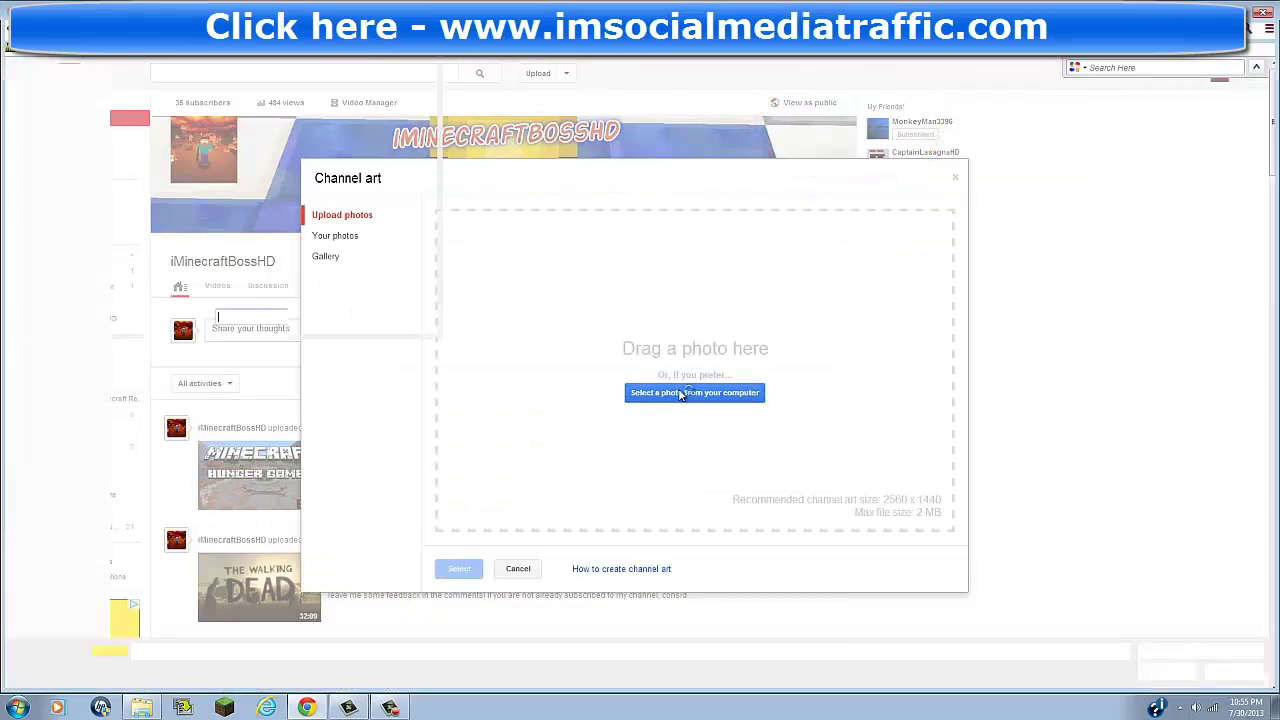
left_click(498, 108)
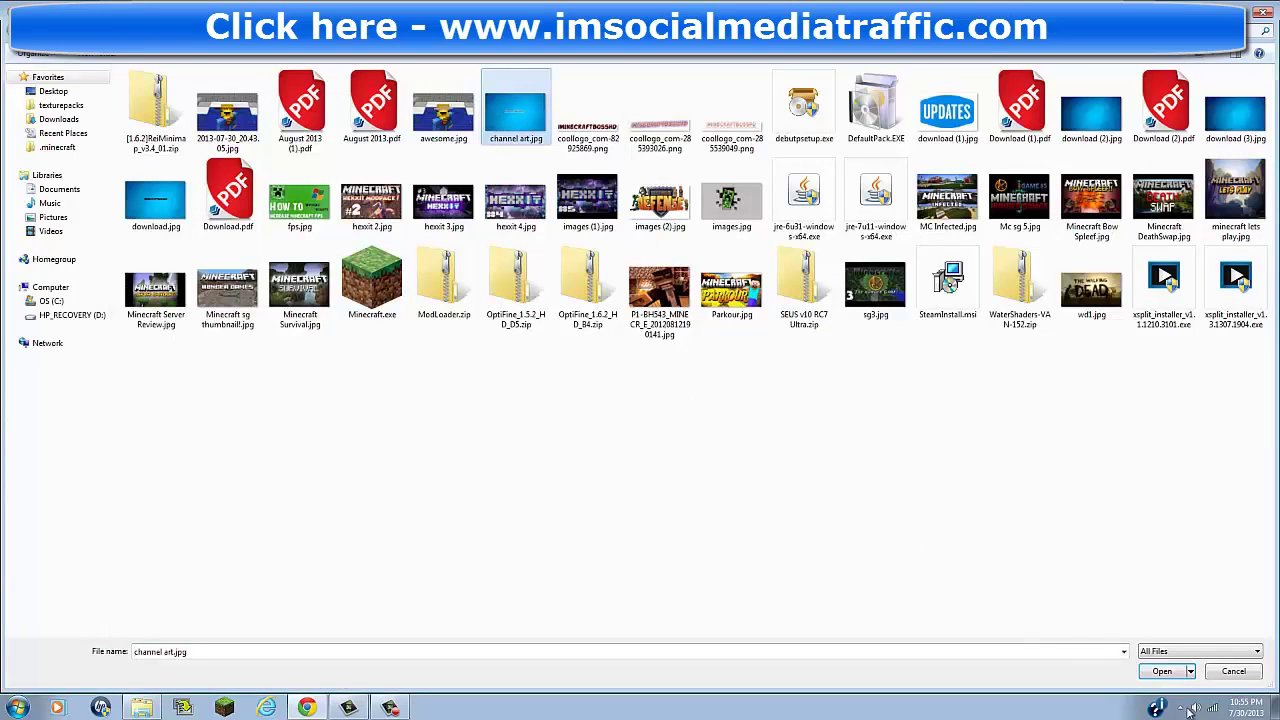
left_click(1162, 671)
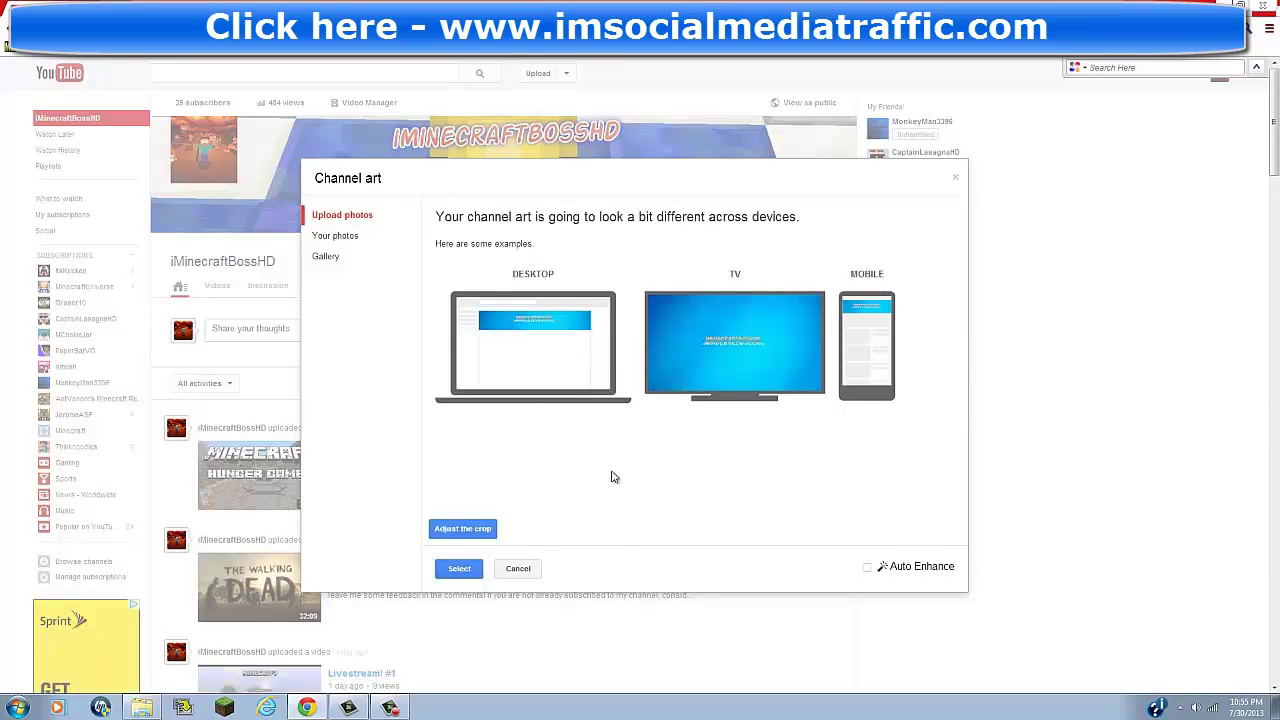
left_click(458, 568)
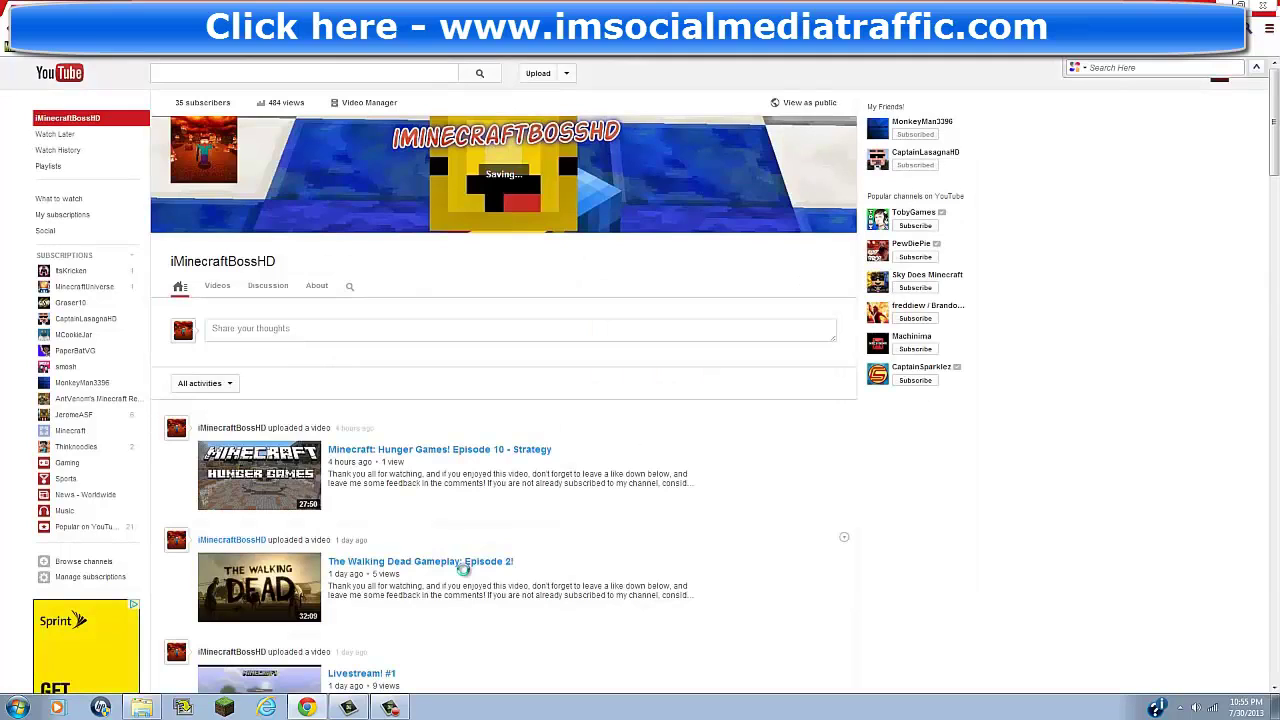